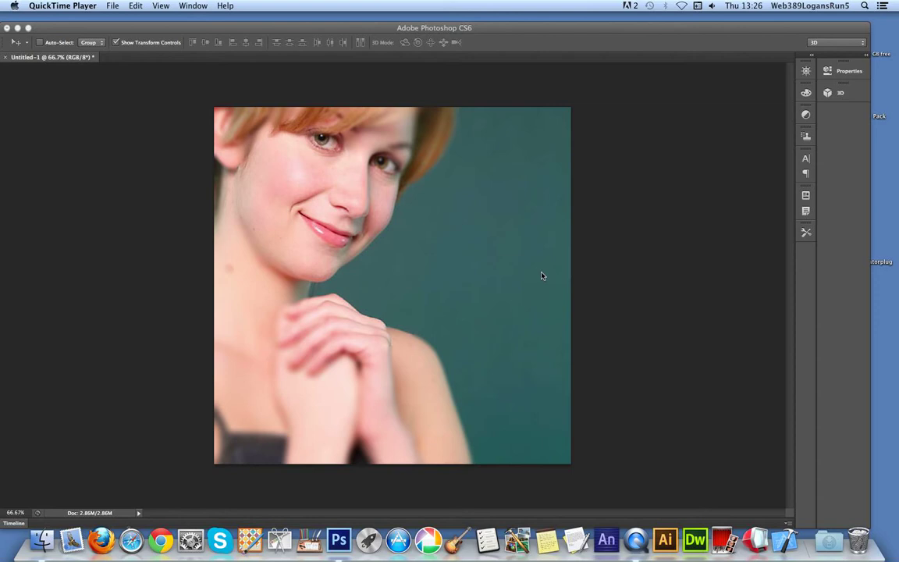
# Step: Bring Photoshop forward on the blurred portrait and switch to the Custom Shape tool
pyautogui.click(406, 32)
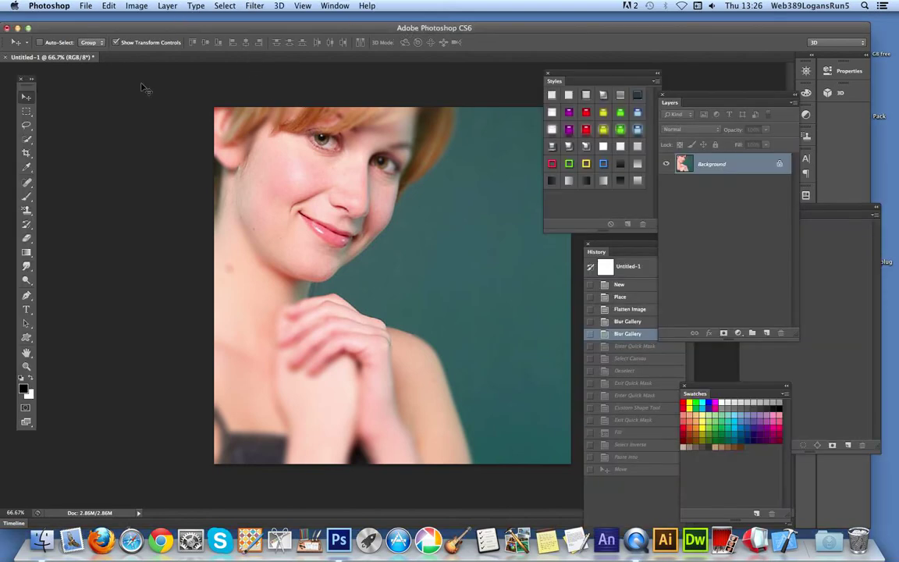
pyautogui.click(27, 340)
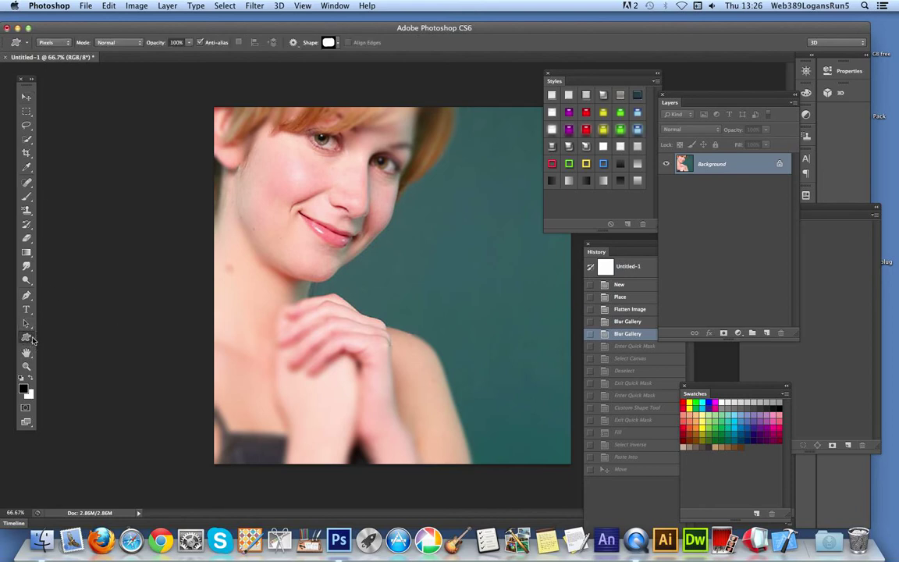
# Step: Keep the Custom Shape tool in Pixels mode and pick the wavy rounded-square Shape 4
pyautogui.click(58, 44)
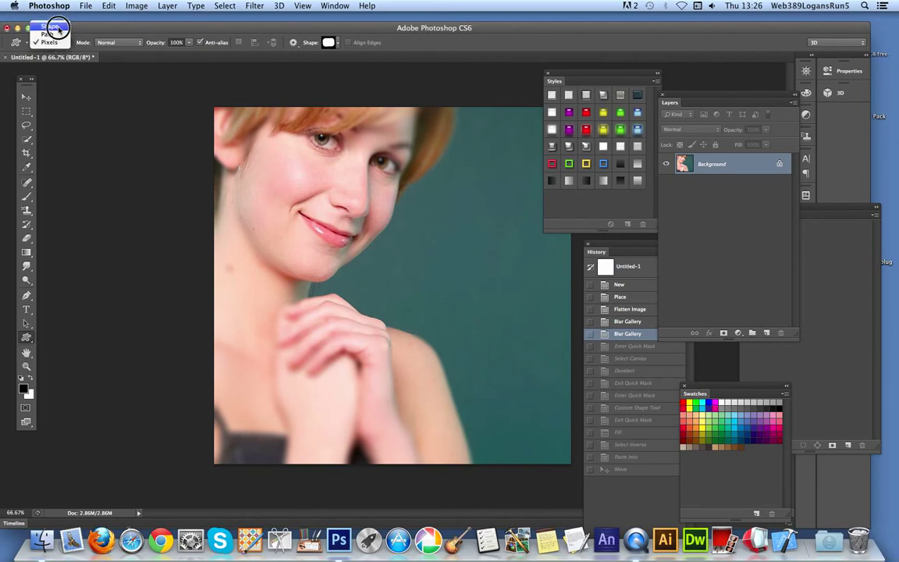
pyautogui.click(56, 43)
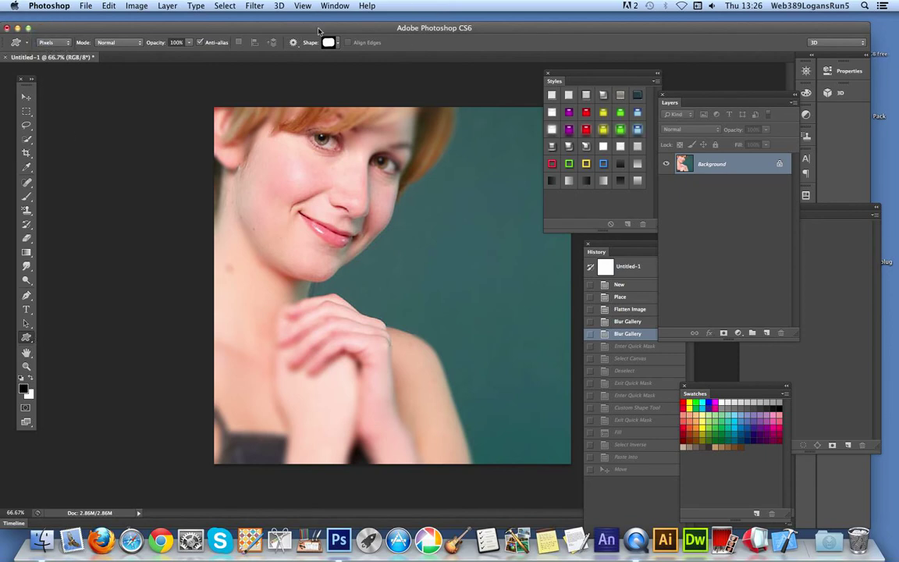
pyautogui.click(337, 42)
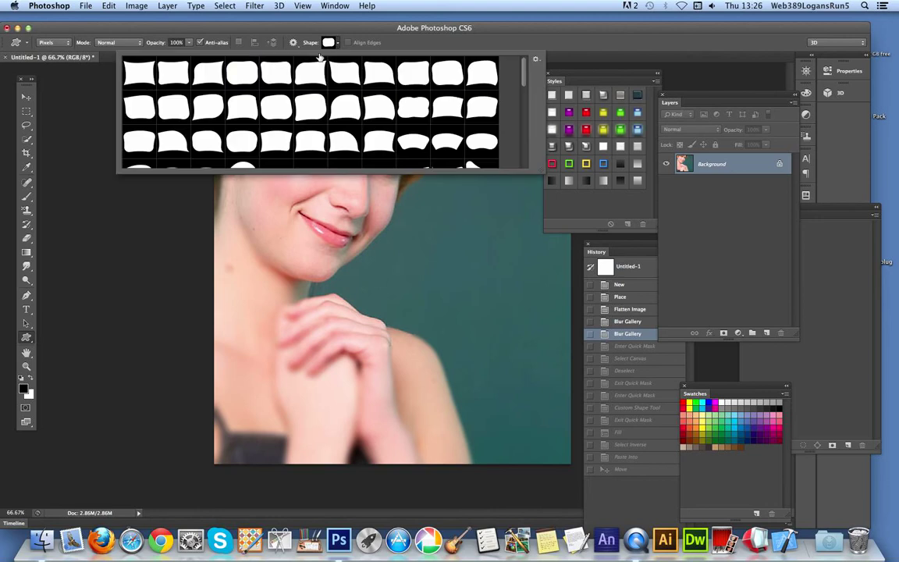
pyautogui.click(247, 78)
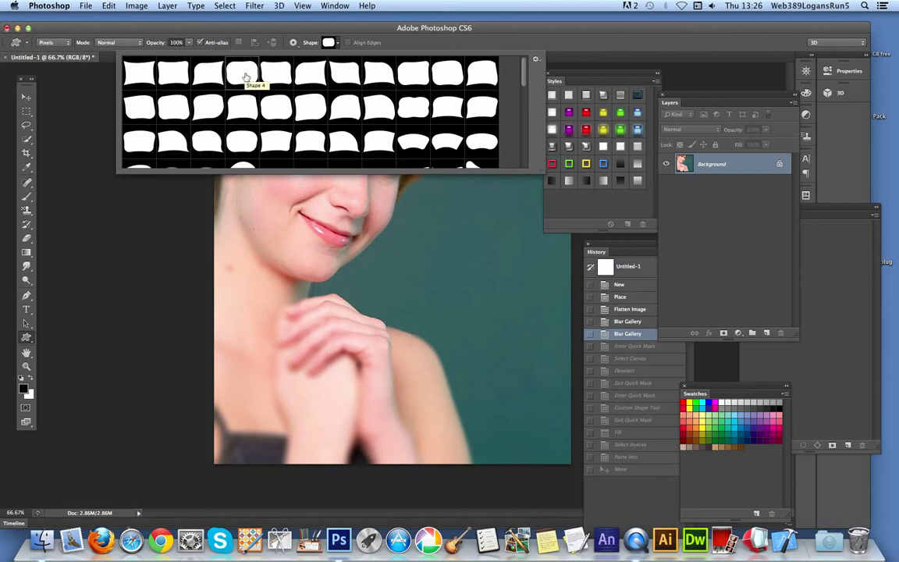
pyautogui.click(449, 42)
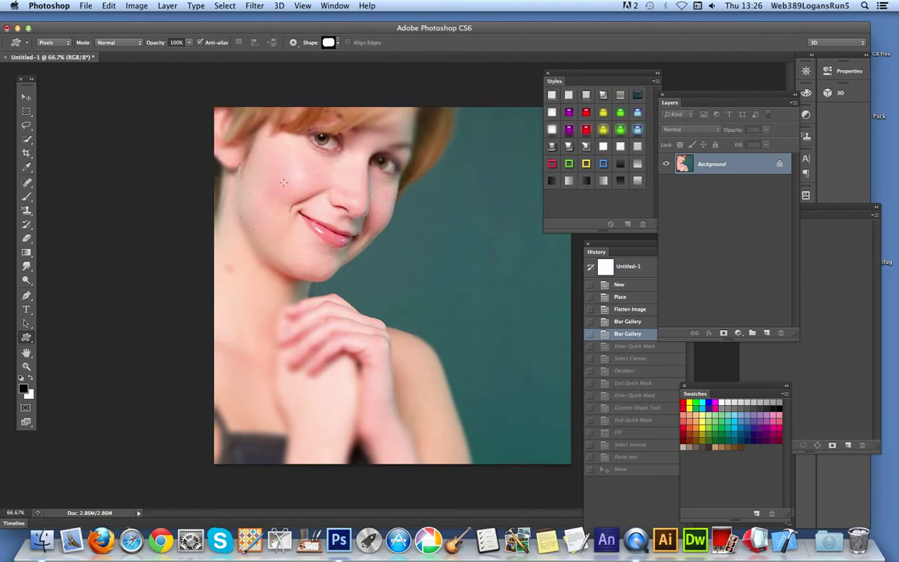
# Step: Draw the Shape 4 frame over the woman's face in Quick Mask, then exit to a selection
pyautogui.click(25, 408)
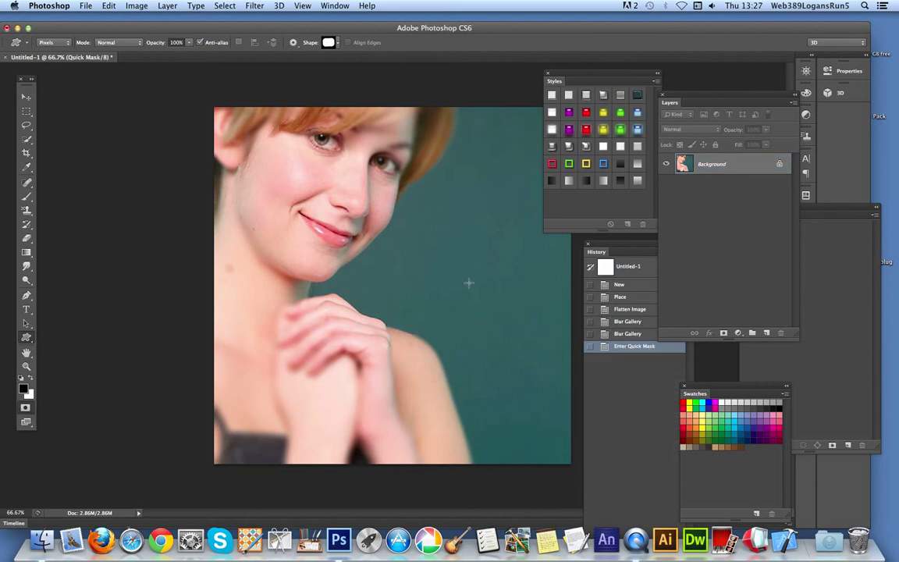
pyautogui.moveTo(241, 125); pyautogui.dragTo(505, 323)
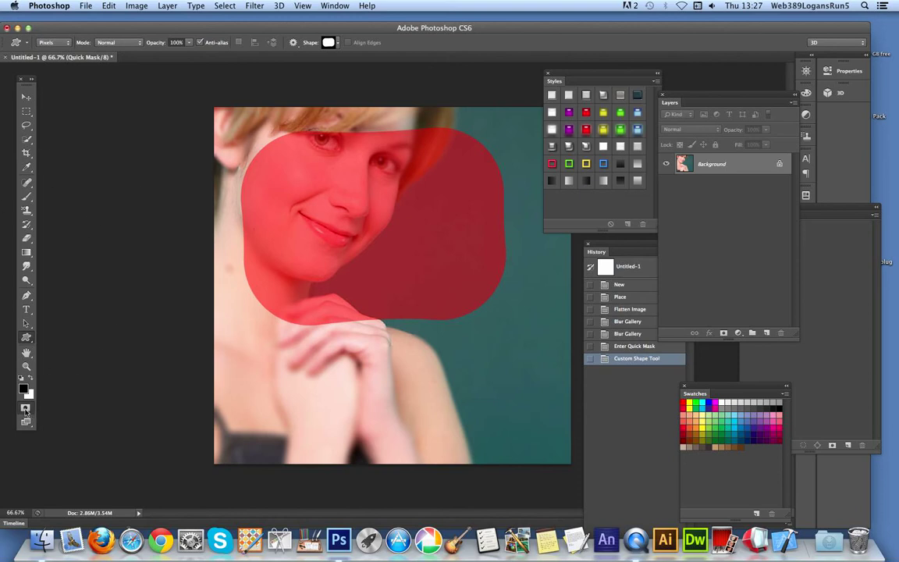
pyautogui.click(26, 408)
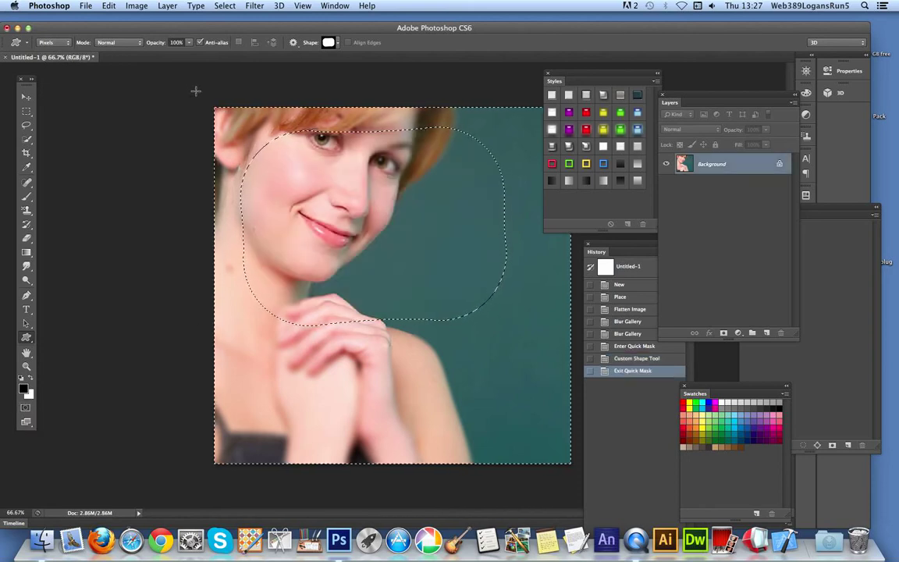
# Step: Fill the area around the face frame with black and invert the selection
pyautogui.click(109, 6)
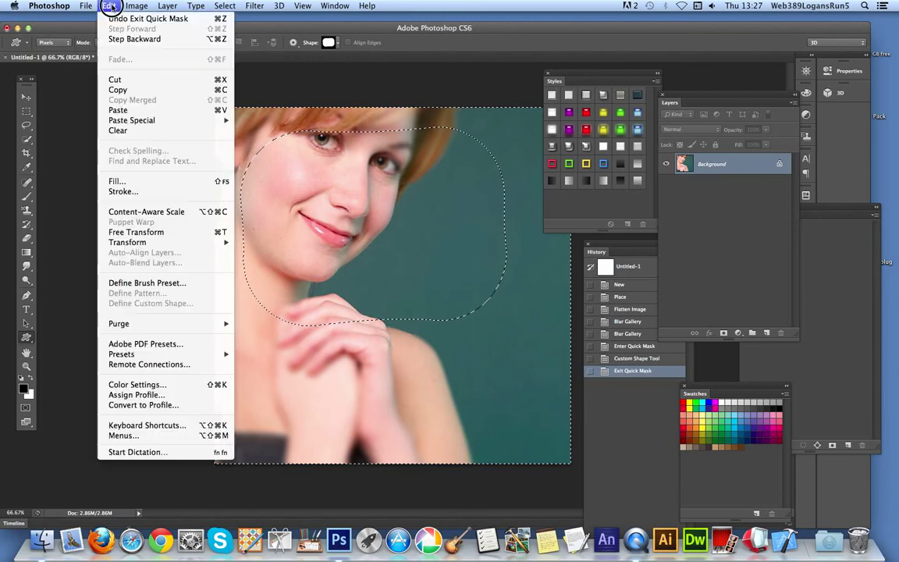
pyautogui.click(119, 177)
pyautogui.click(467, 209)
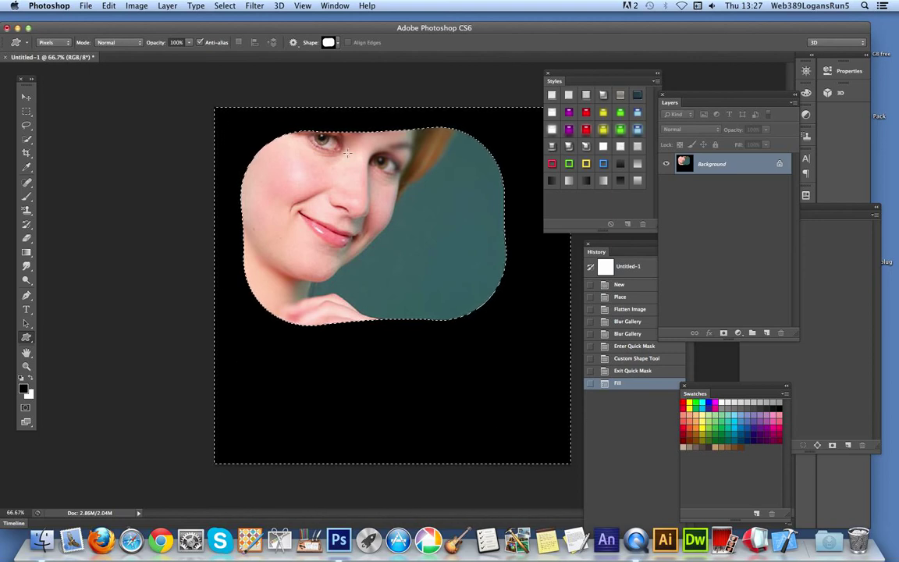
pyautogui.click(225, 6)
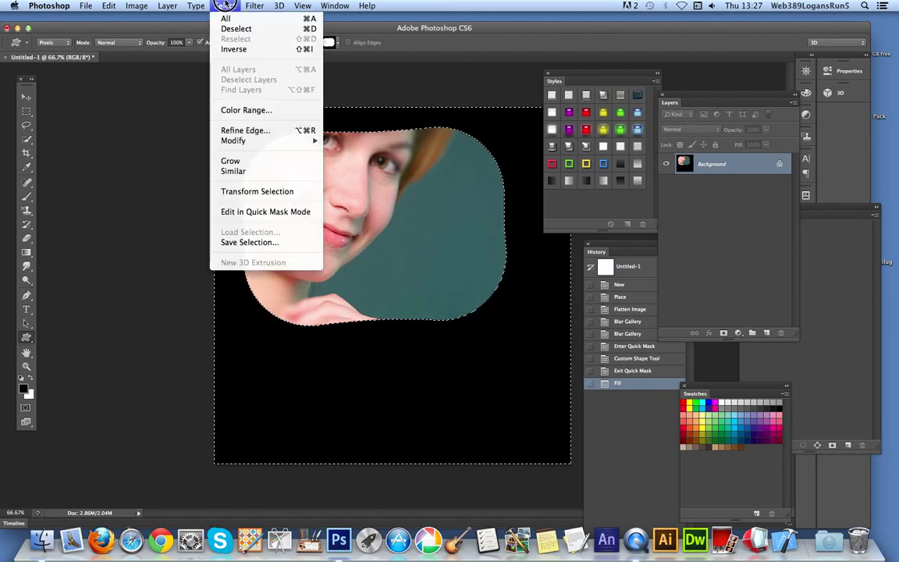
pyautogui.click(231, 52)
# Step: Stroke the frame with a 20 px white Outside border, then revert to Blur Gallery
pyautogui.click(108, 5)
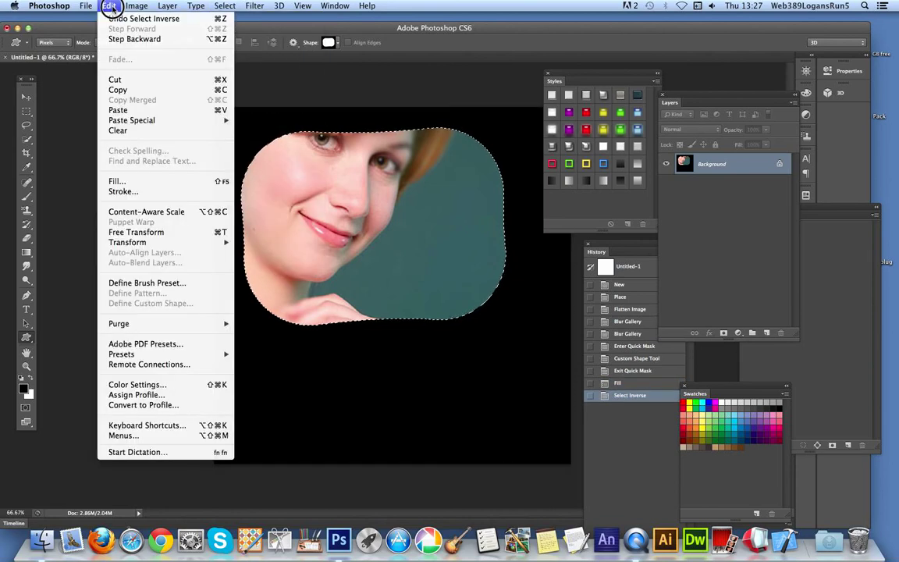
pyautogui.click(121, 191)
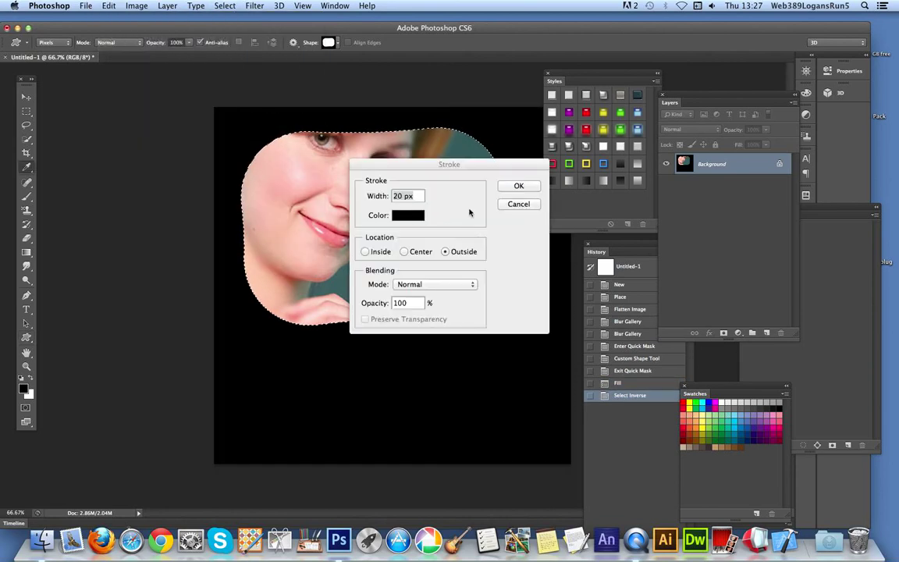
pyautogui.click(412, 212)
pyautogui.click(317, 177)
pyautogui.click(307, 168)
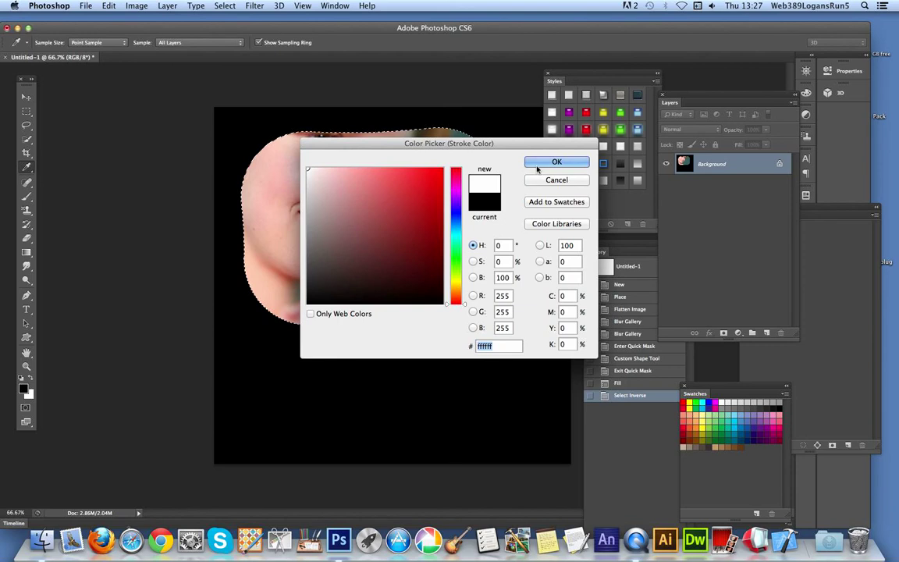
pyautogui.click(542, 164)
pyautogui.click(517, 187)
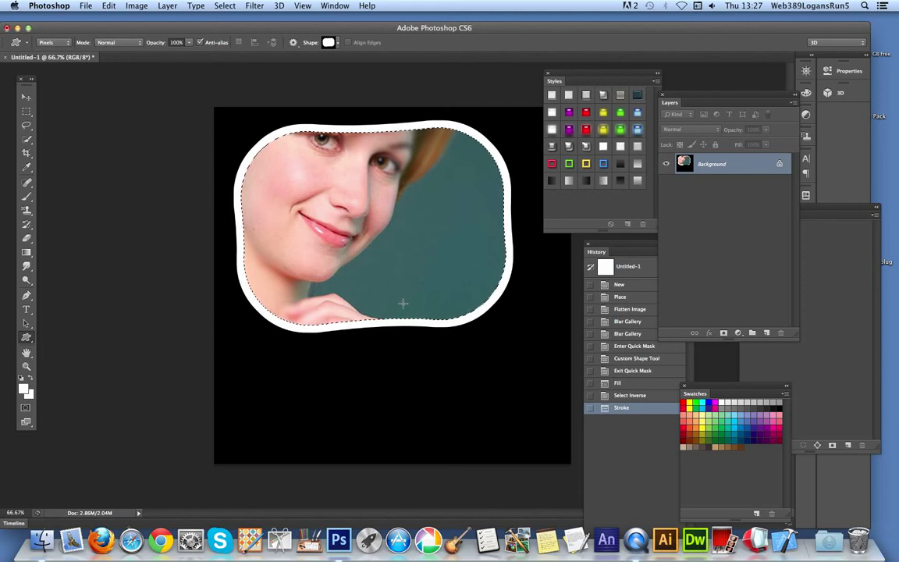
pyautogui.click(629, 335)
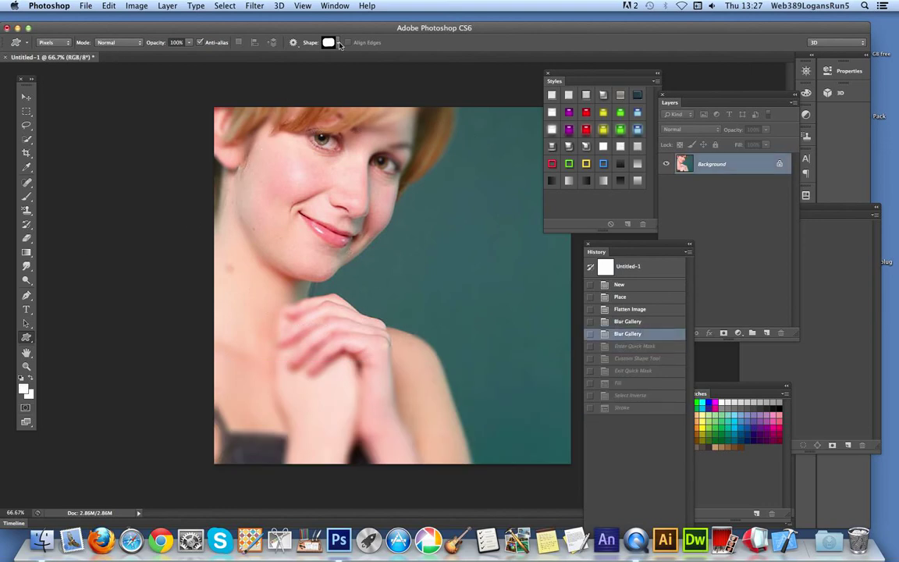
# Step: Check the custom shape picker, then select the whole canvas
pyautogui.click(339, 43)
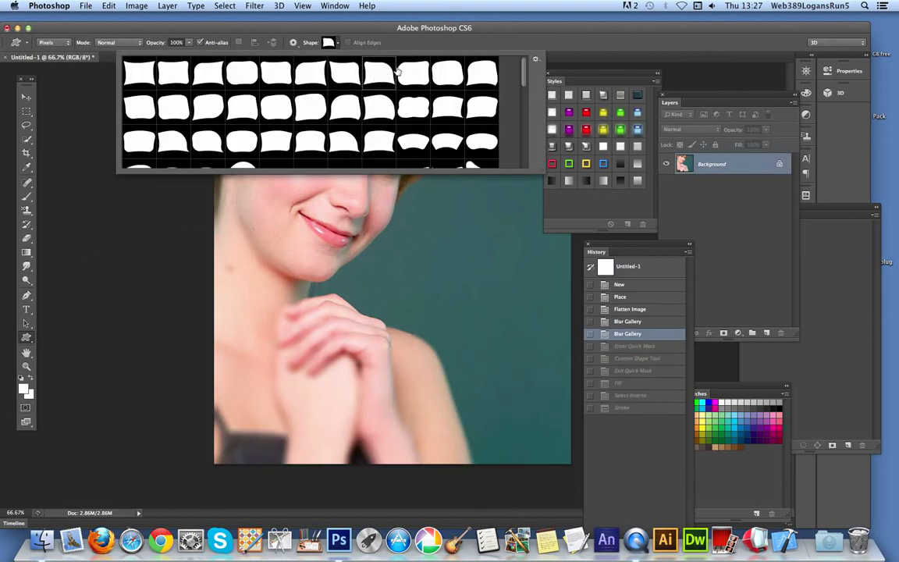
pyautogui.click(401, 29)
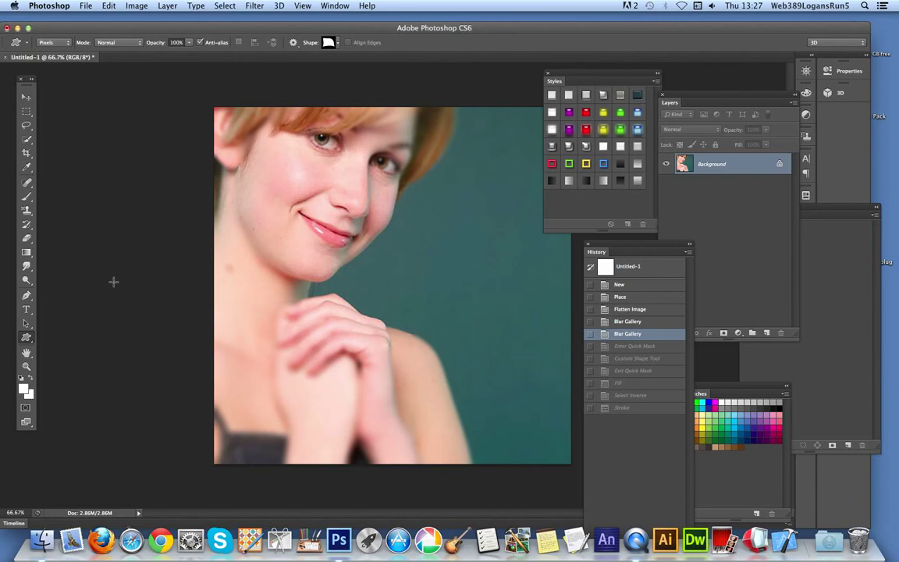
pyautogui.click(234, 7)
pyautogui.click(222, 24)
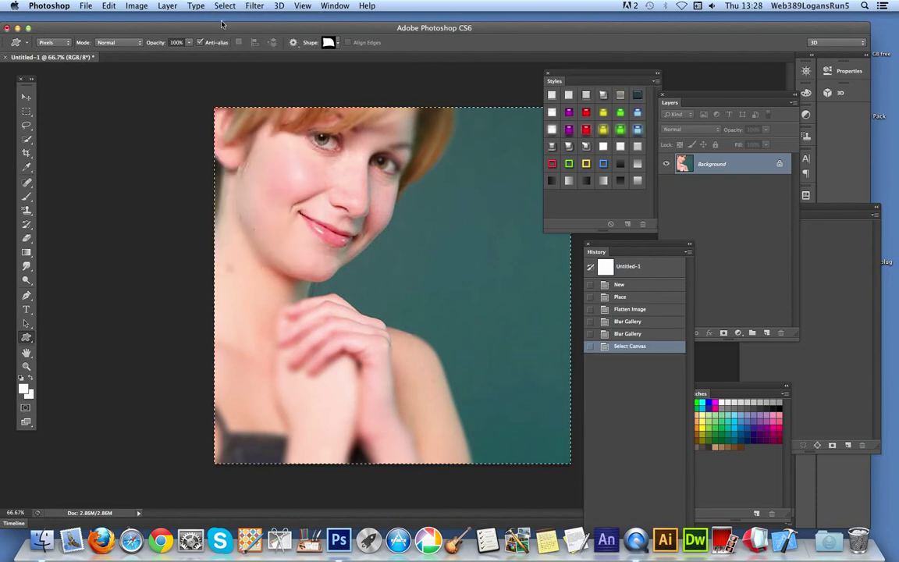
pyautogui.click(109, 6)
pyautogui.moveTo(149, 6)
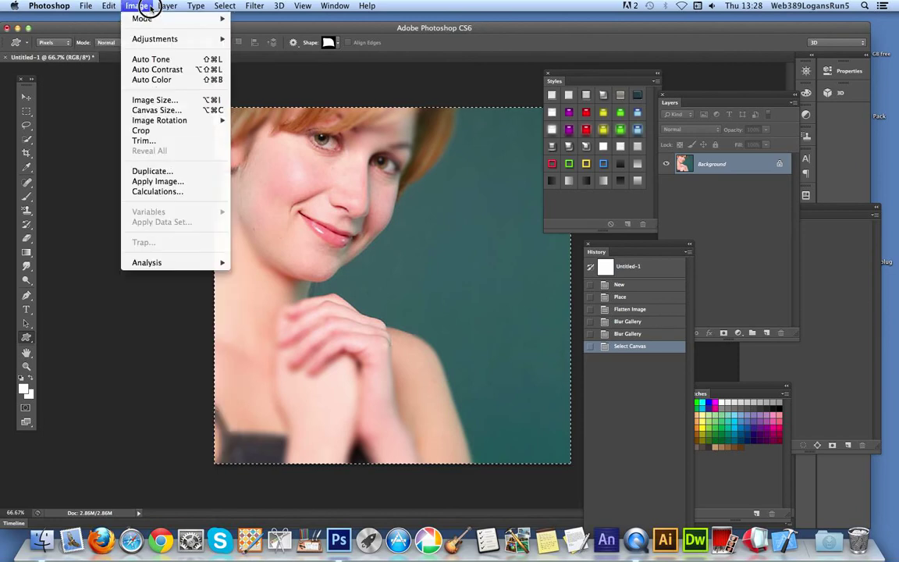
pyautogui.moveTo(110, 6)
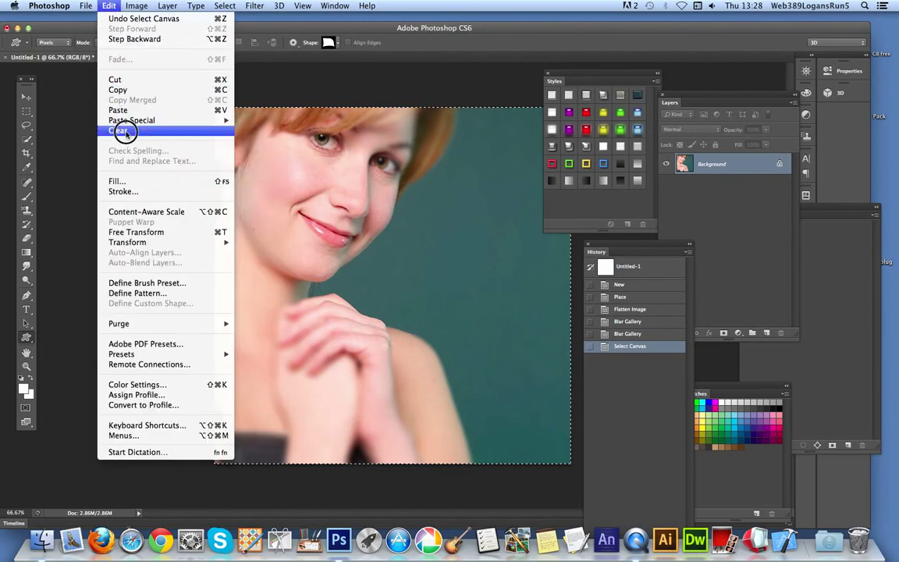
pyautogui.click(124, 89)
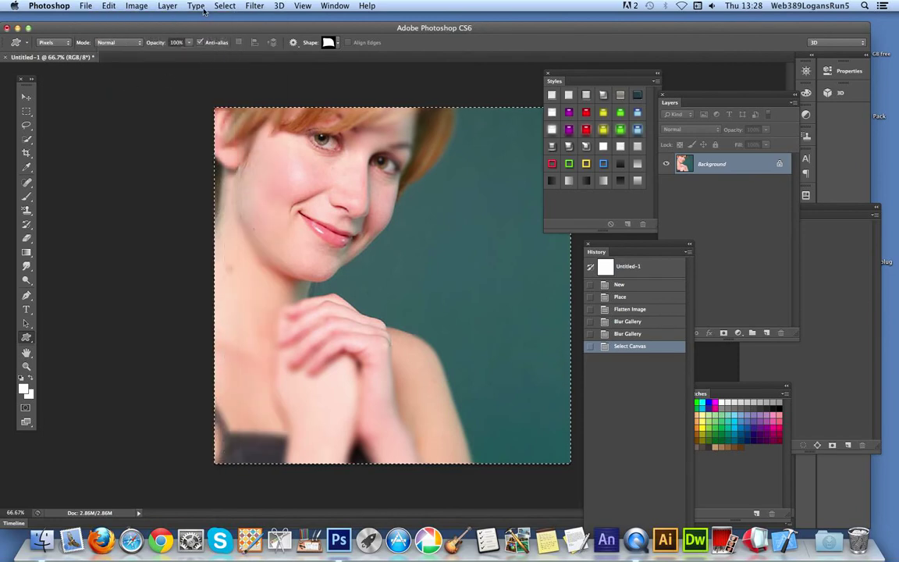
# Step: Deselect the canvas and enter Quick Mask mode
pyautogui.click(225, 5)
pyautogui.click(236, 24)
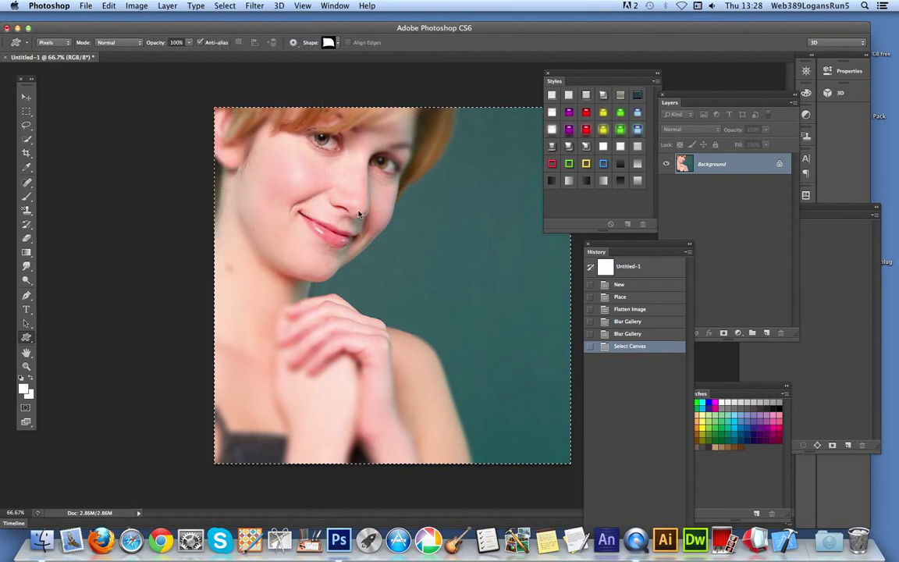
pyautogui.press('super+d')
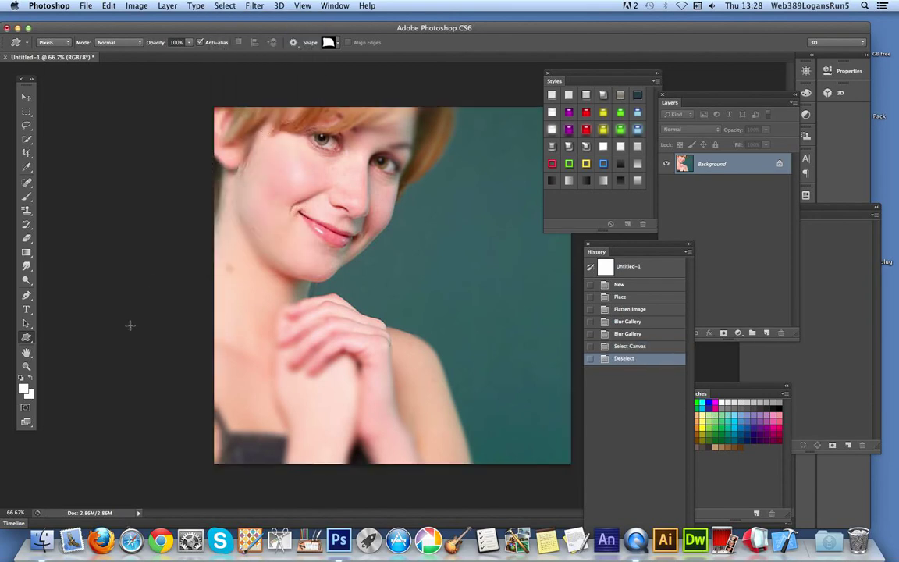
pyautogui.click(25, 408)
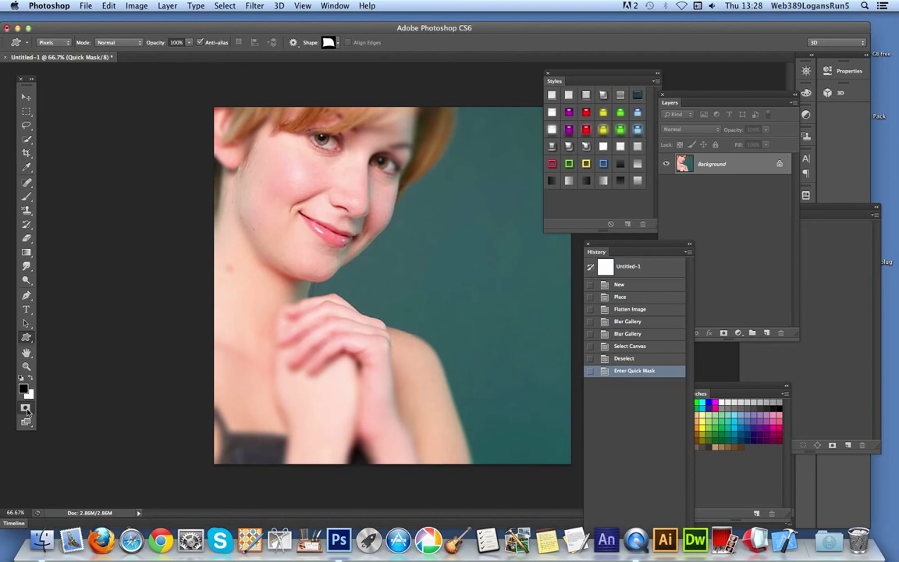
# Step: Draw a larger wavy frame over the portrait in Quick Mask and turn it into a selection
pyautogui.moveTo(244, 142); pyautogui.dragTo(507, 368)
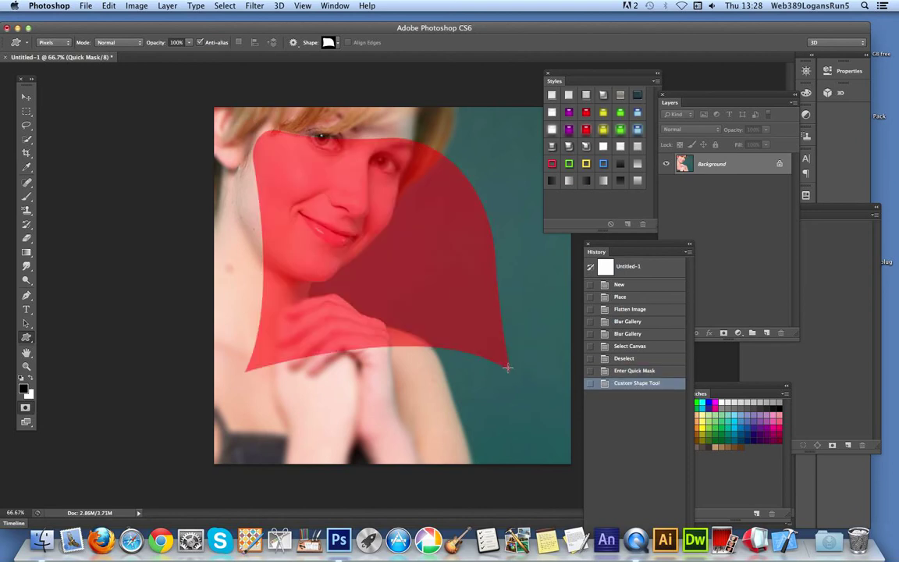
pyautogui.click(227, 6)
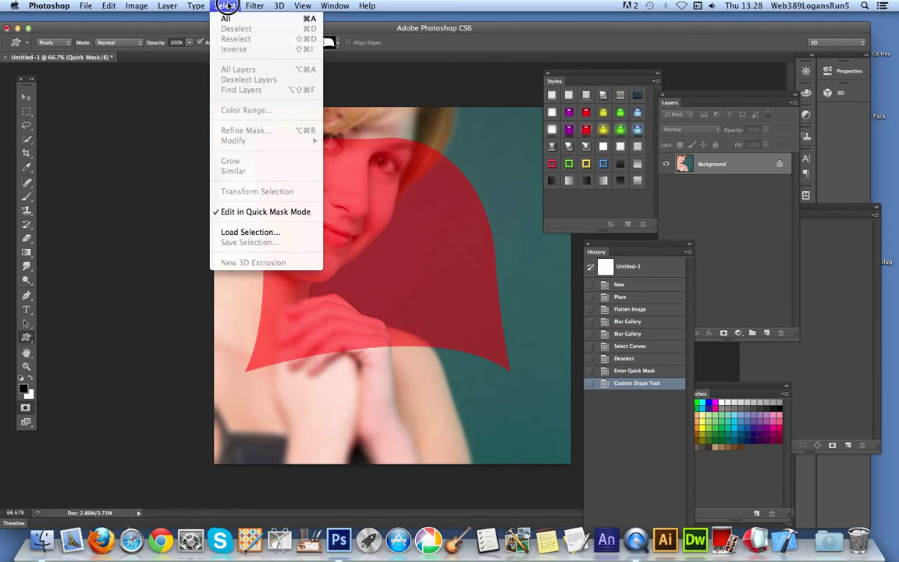
pyautogui.moveTo(14, 6)
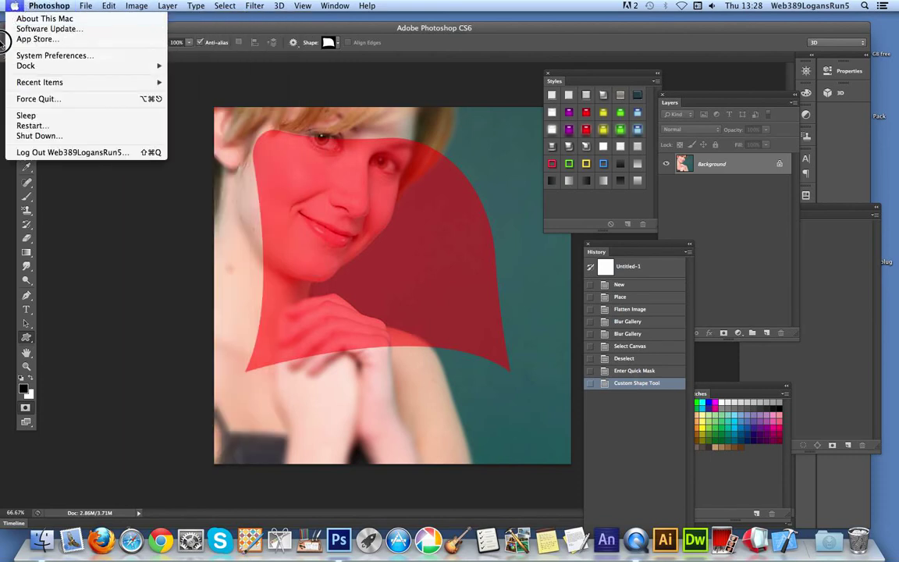
pyautogui.click(2, 41)
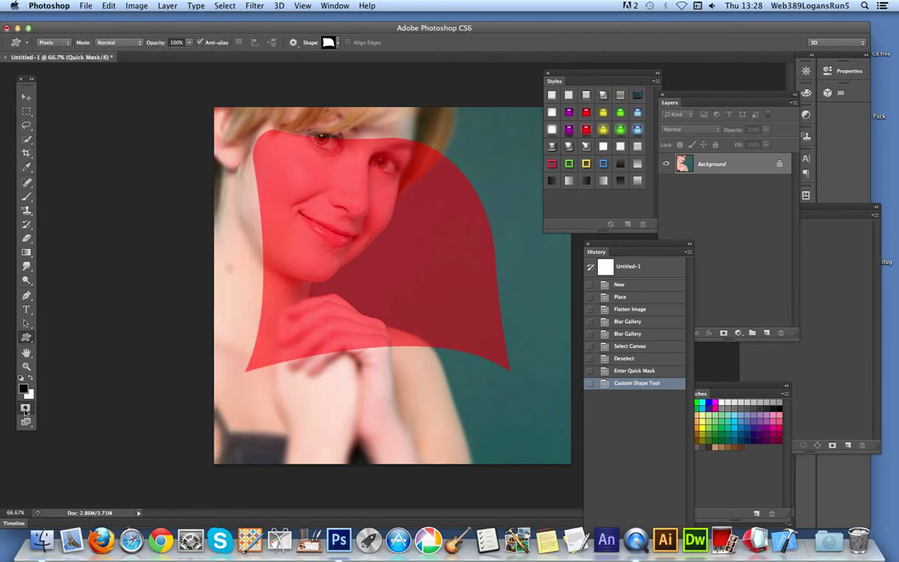
pyautogui.click(25, 408)
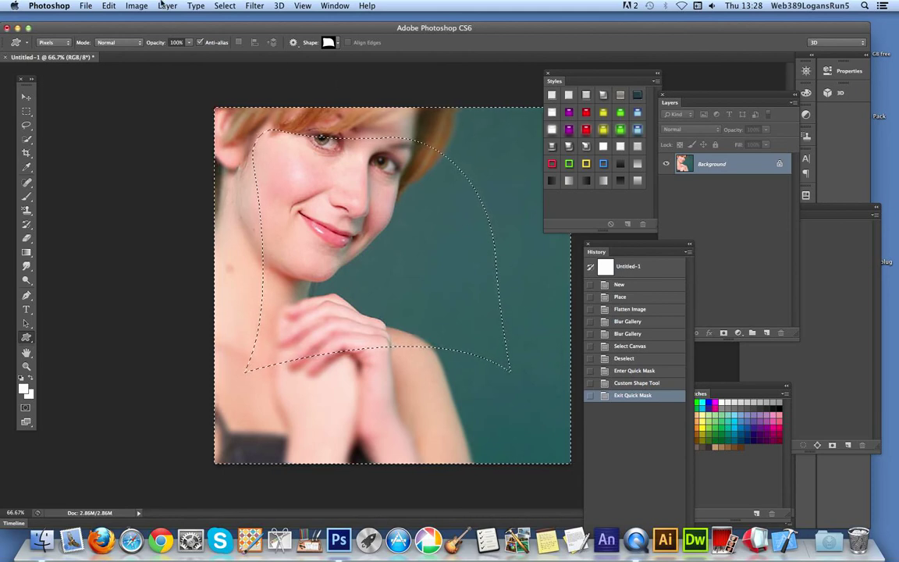
# Step: Invert the selection and Paste Into it, creating masked Layer 1
pyautogui.click(225, 6)
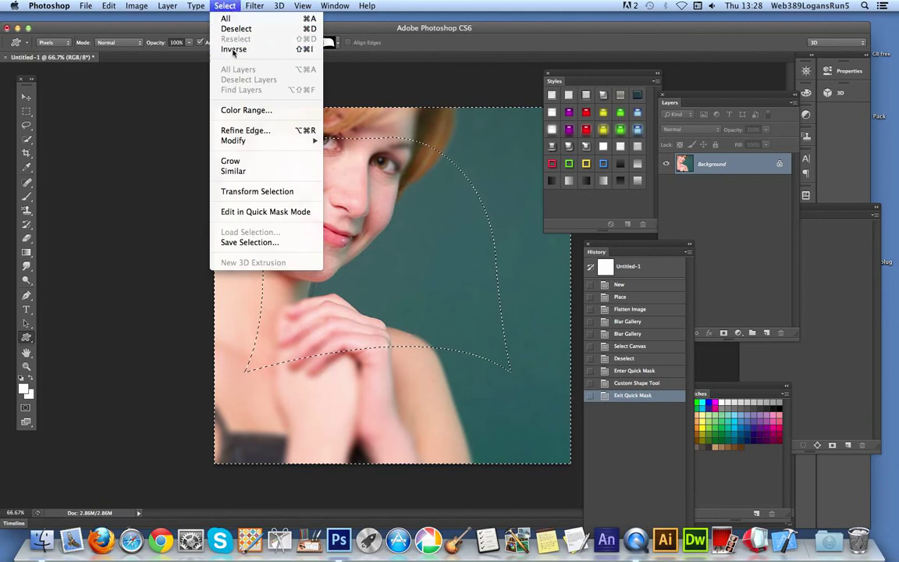
pyautogui.click(233, 49)
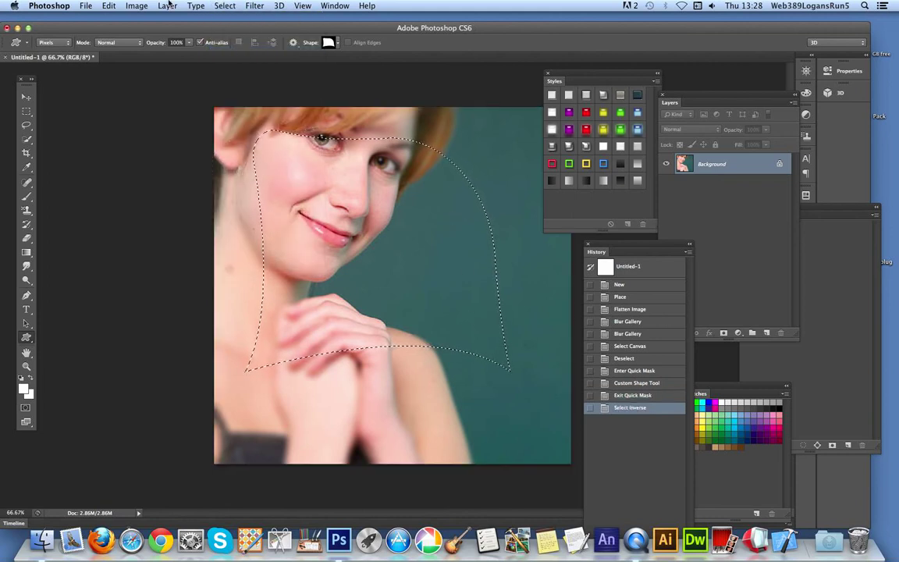
pyautogui.click(107, 6)
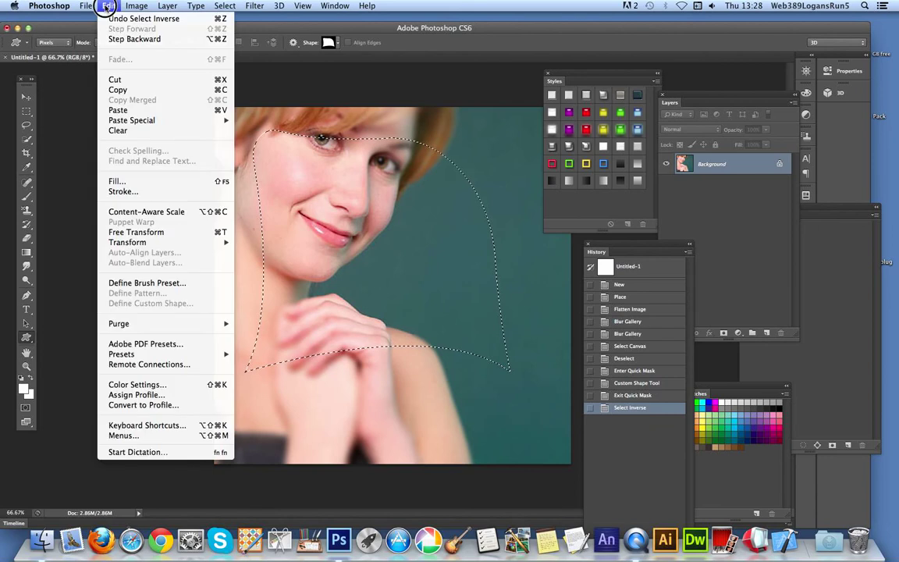
pyautogui.moveTo(131, 121)
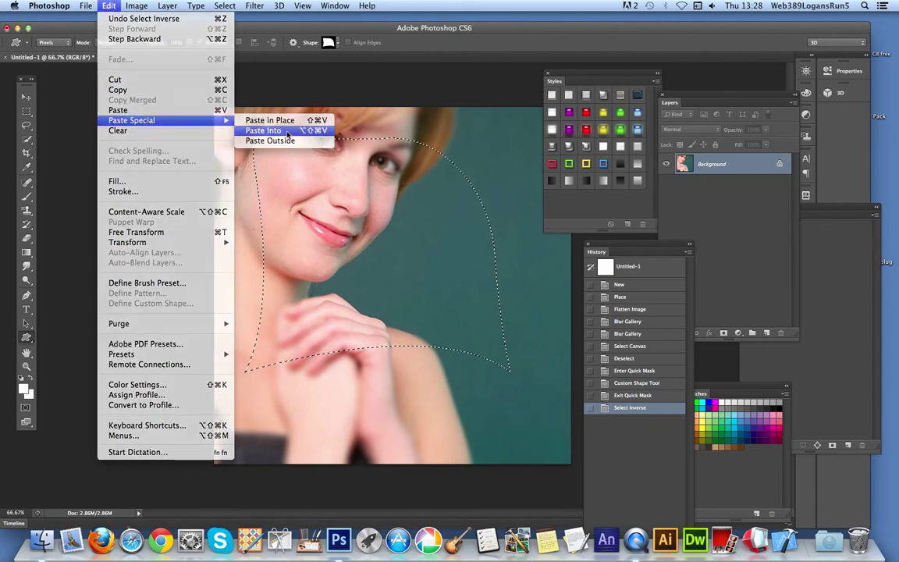
pyautogui.click(287, 132)
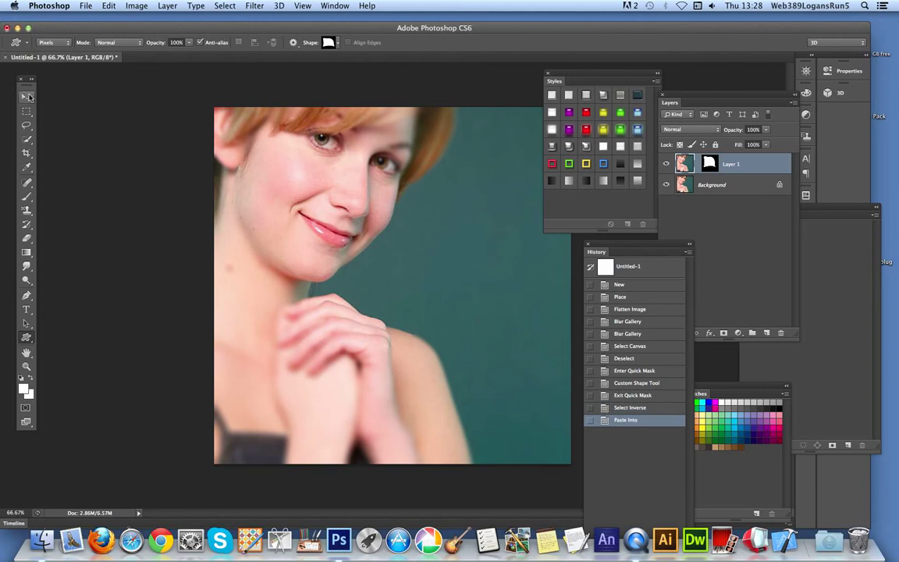
pyautogui.click(26, 95)
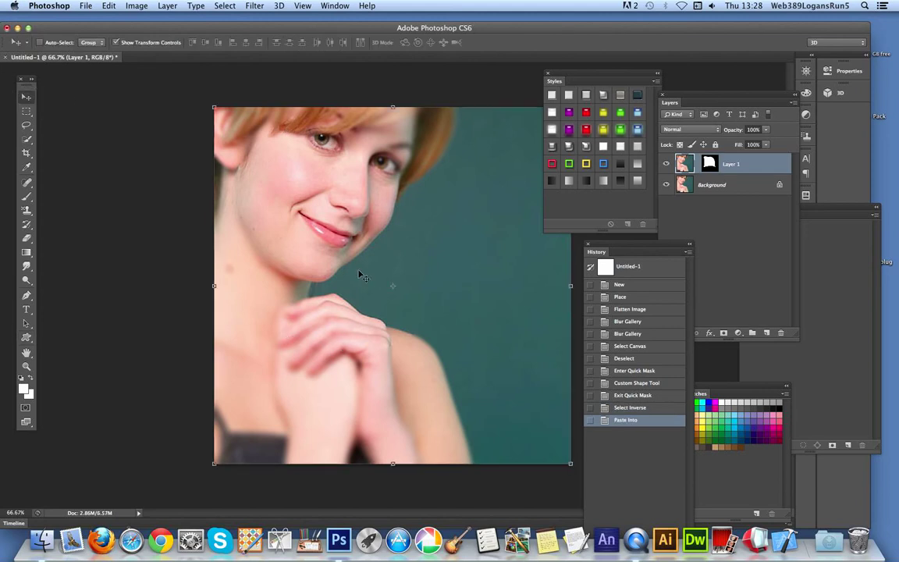
# Step: Nudge Layer 1 up and left, then revert history to the first Blur Gallery state
pyautogui.moveTo(378, 265); pyautogui.dragTo(340, 164)
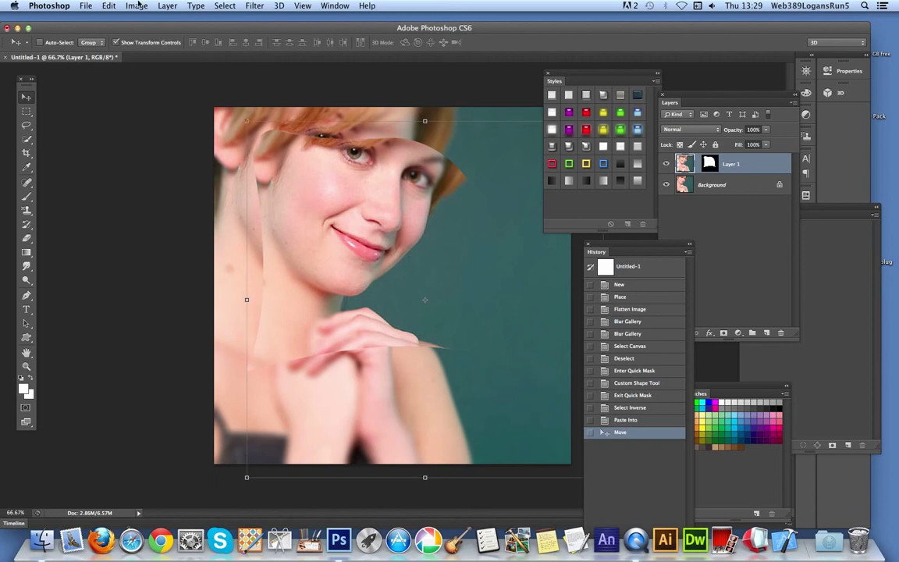
pyautogui.click(622, 347)
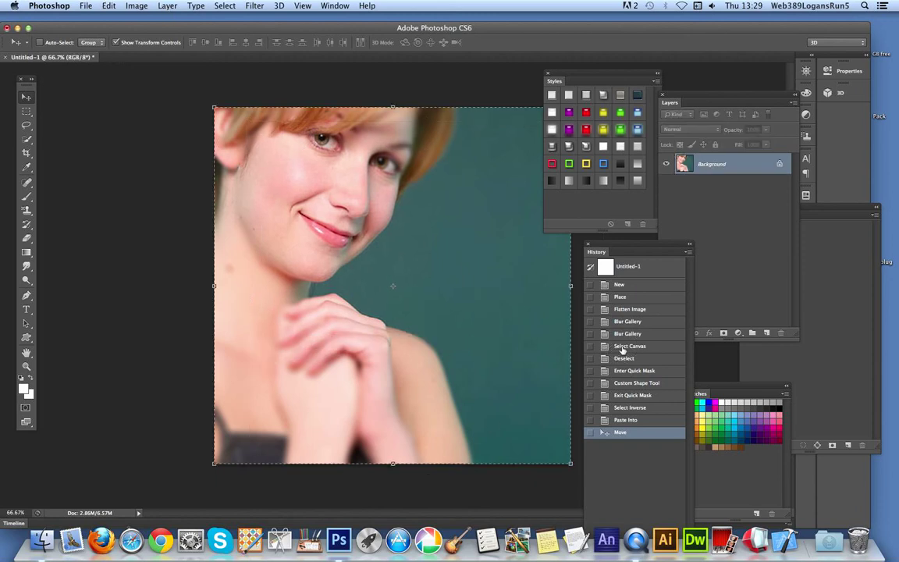
pyautogui.click(628, 334)
pyautogui.click(627, 322)
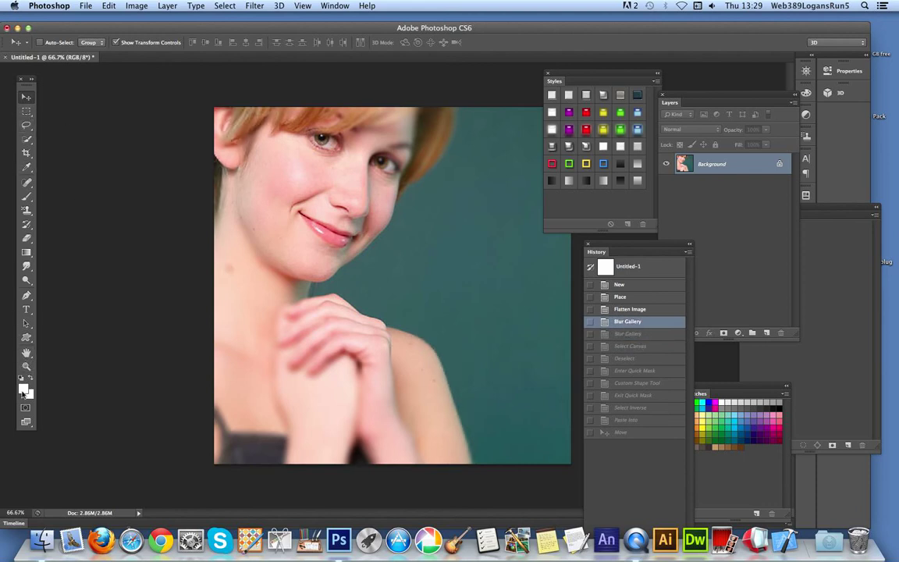
# Step: Choose the curved frame shape and draw it over the face in Quick Mask
pyautogui.click(25, 337)
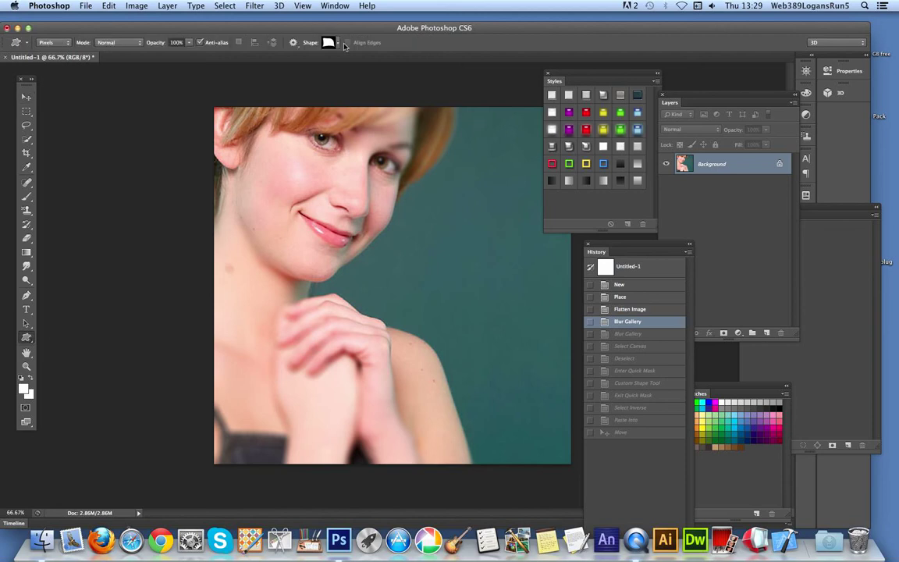
pyautogui.click(335, 44)
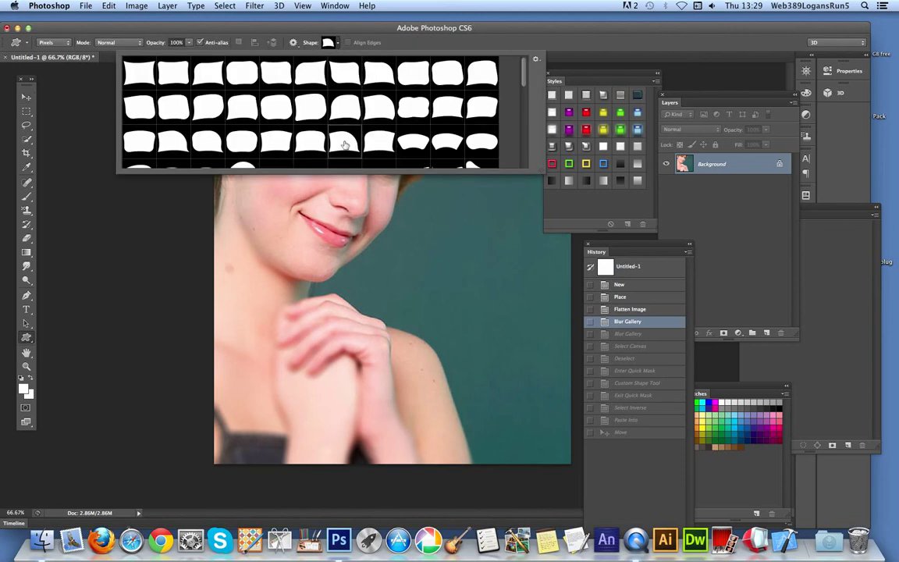
pyautogui.click(22, 378)
pyautogui.press('q')
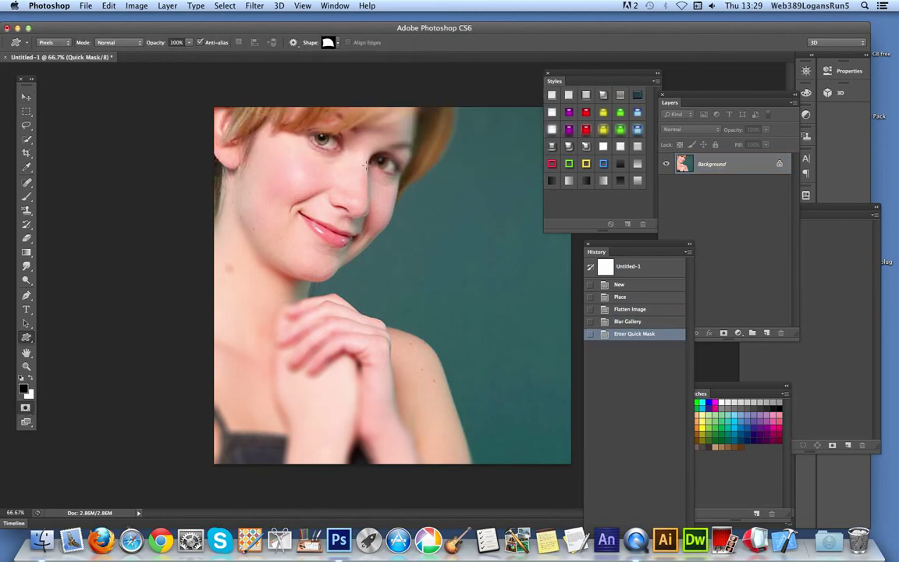
pyautogui.moveTo(264, 126); pyautogui.dragTo(490, 318)
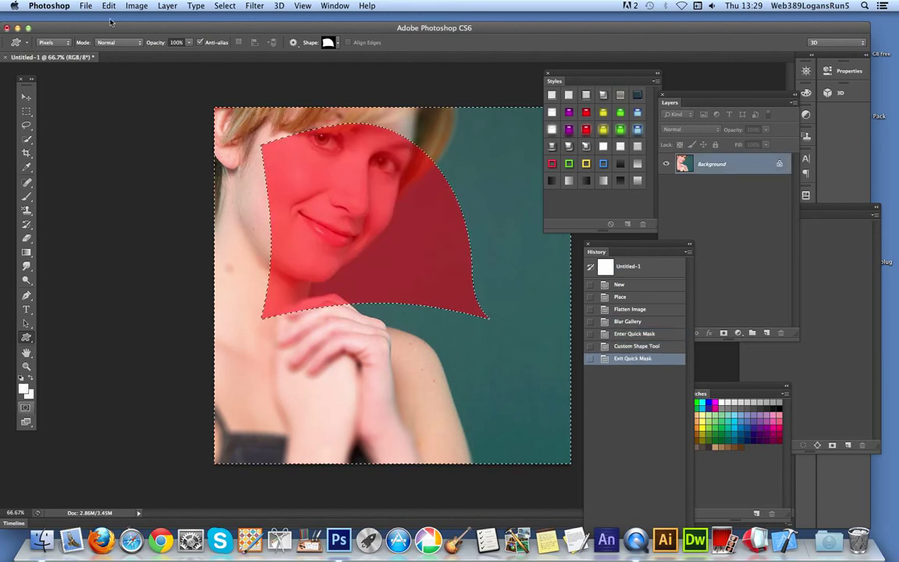
# Step: Turn the mask into a selection, invert it, and copy the area inside the frame
pyautogui.press('q')
pyautogui.click(221, 6)
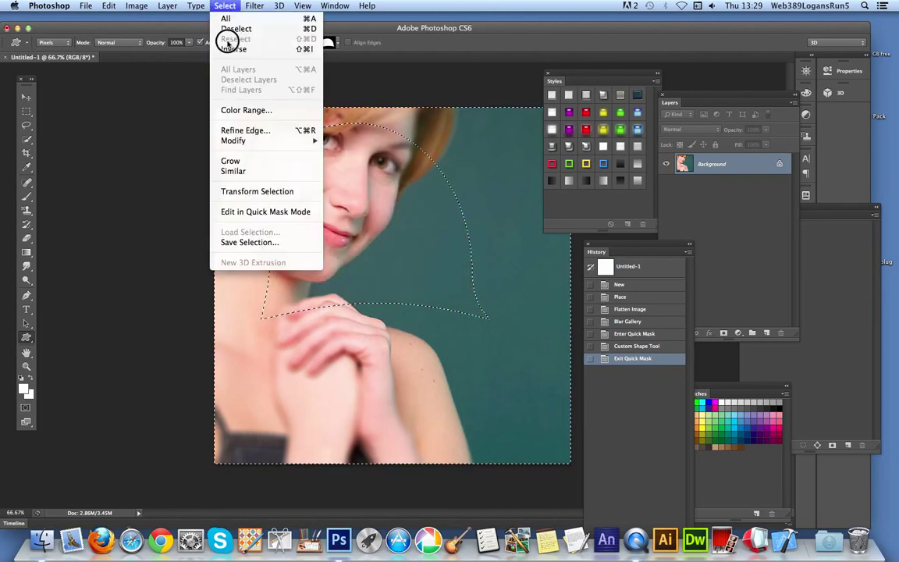
pyautogui.click(196, 53)
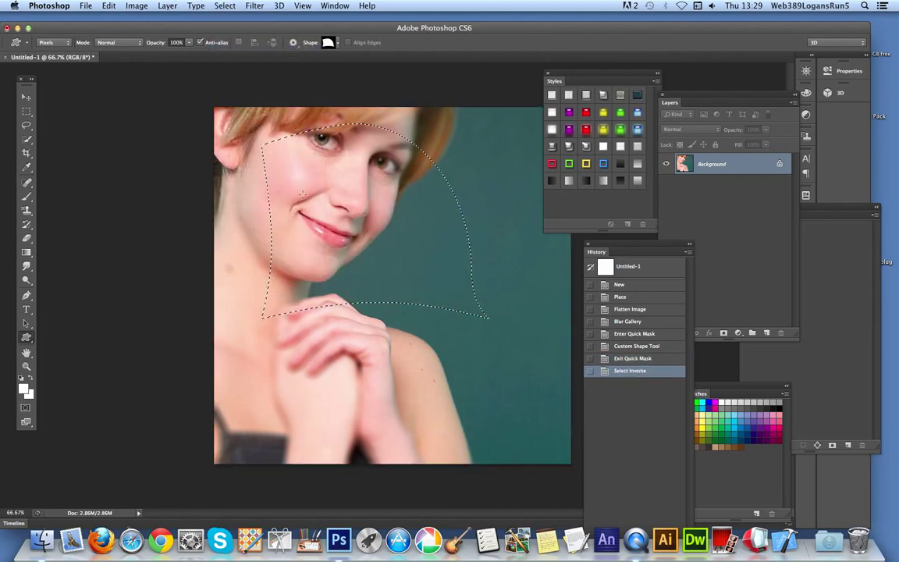
pyautogui.click(109, 6)
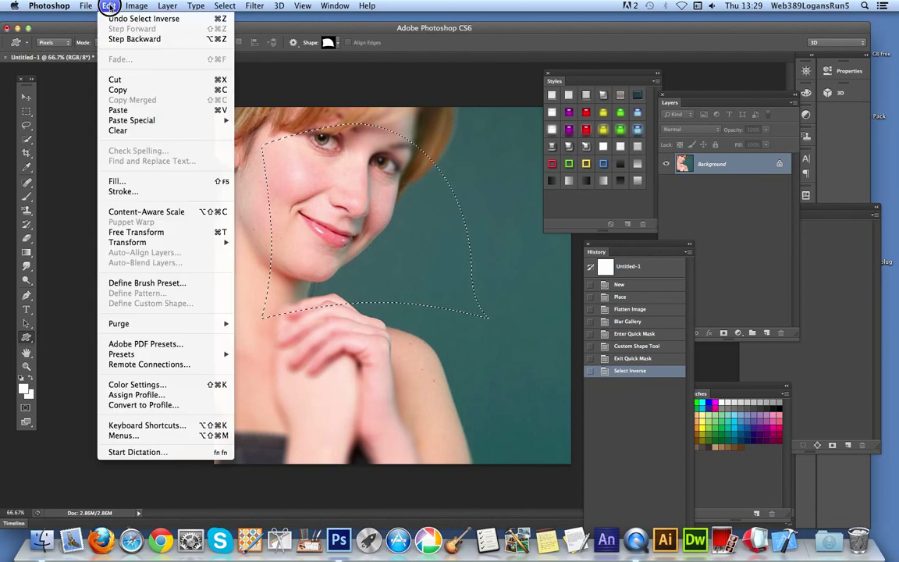
pyautogui.click(125, 90)
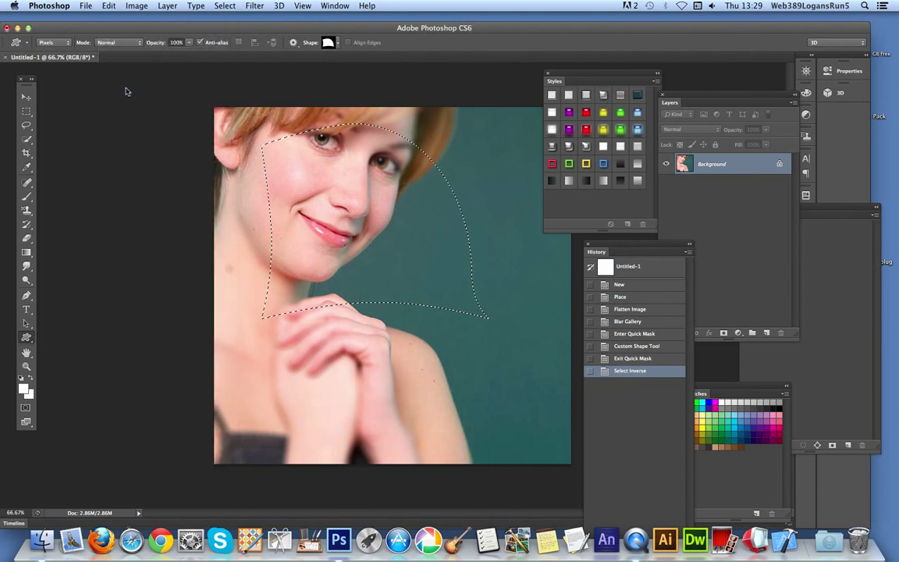
# Step: Deselect everything on the canvas
pyautogui.click(223, 7)
pyautogui.click(224, 7)
pyautogui.click(225, 7)
pyautogui.click(227, 25)
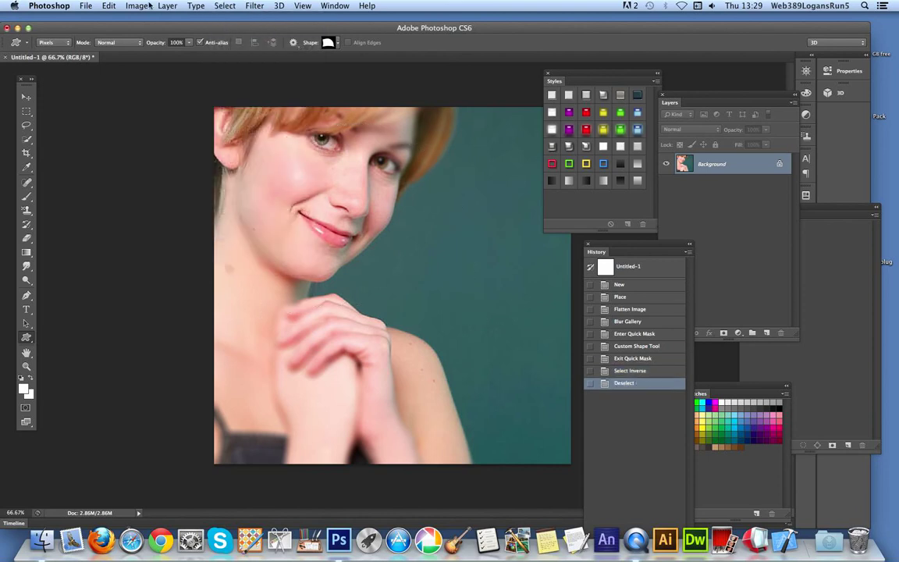
# Step: Fill the whole canvas with black
pyautogui.click(112, 6)
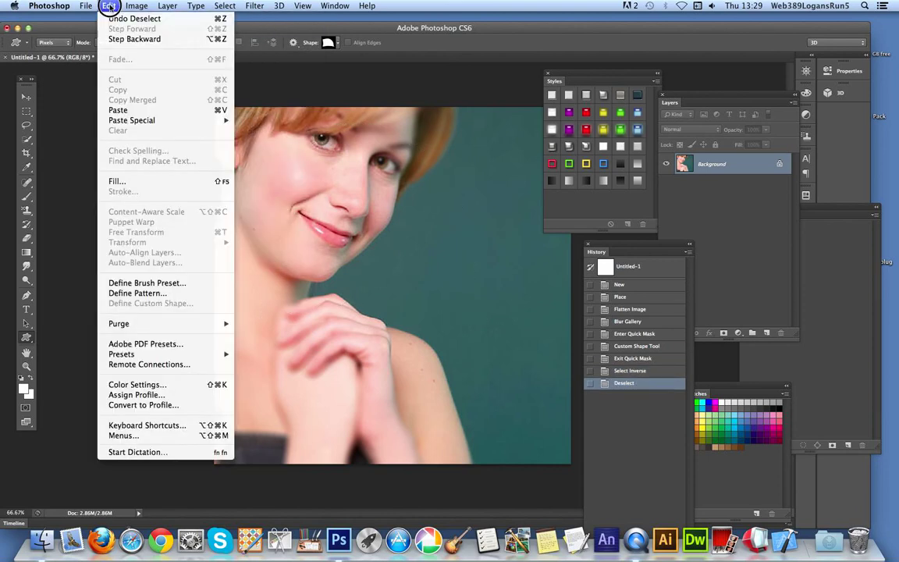
pyautogui.click(147, 185)
pyautogui.click(467, 210)
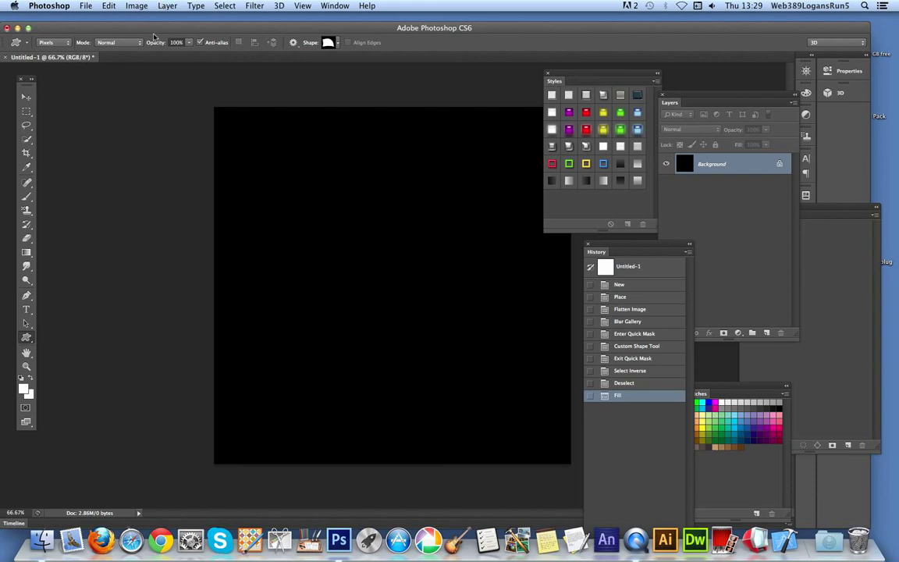
# Step: Refill the canvas with a grey woven pattern from the appended Artist Surfaces set
pyautogui.click(107, 6)
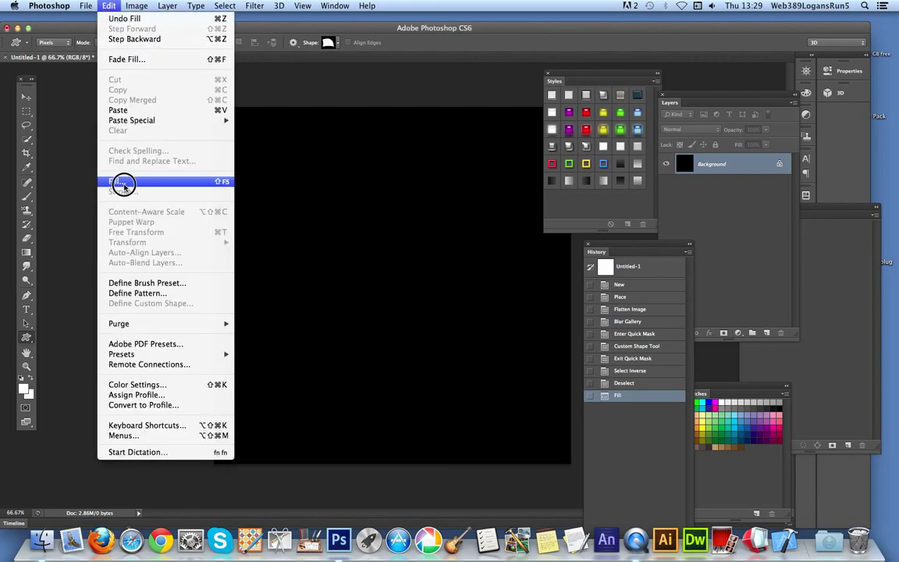
pyautogui.click(103, 235)
pyautogui.click(377, 219)
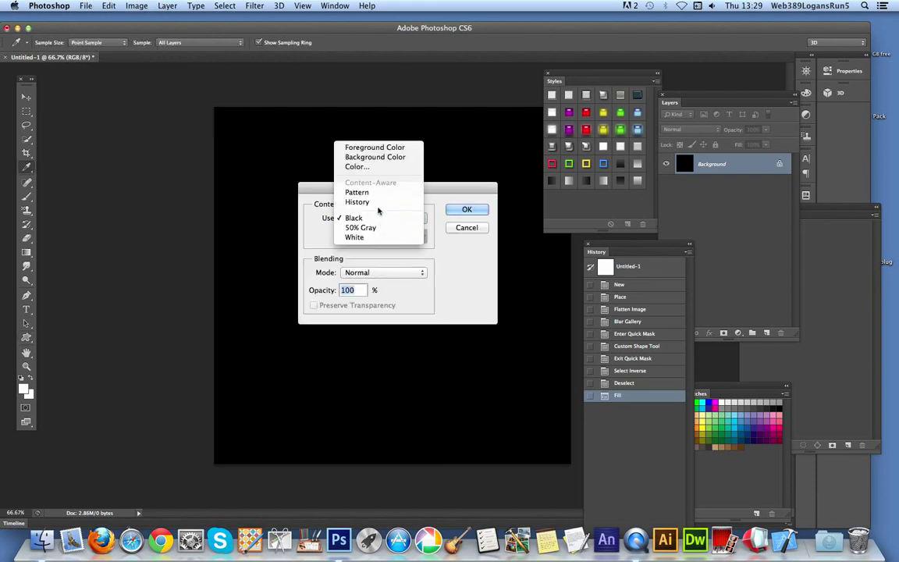
pyautogui.click(365, 193)
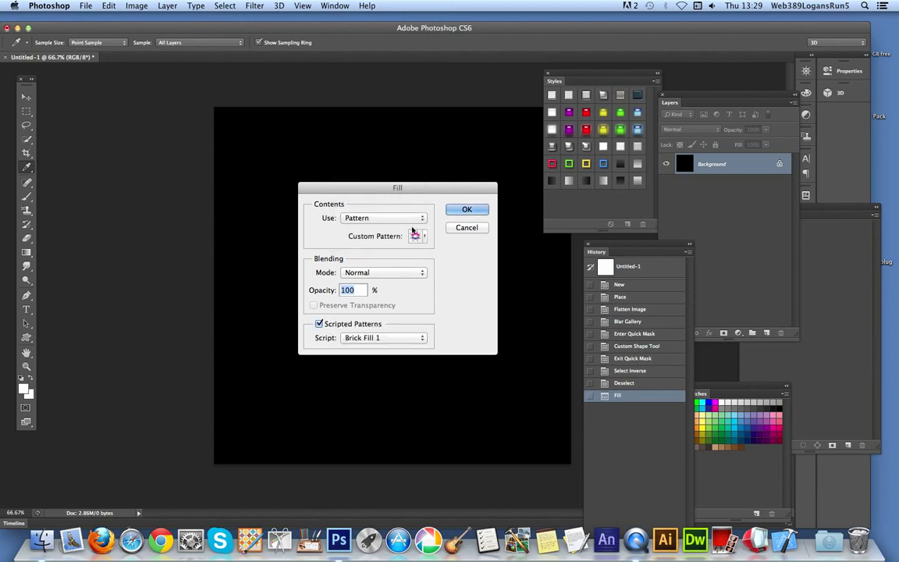
pyautogui.click(425, 237)
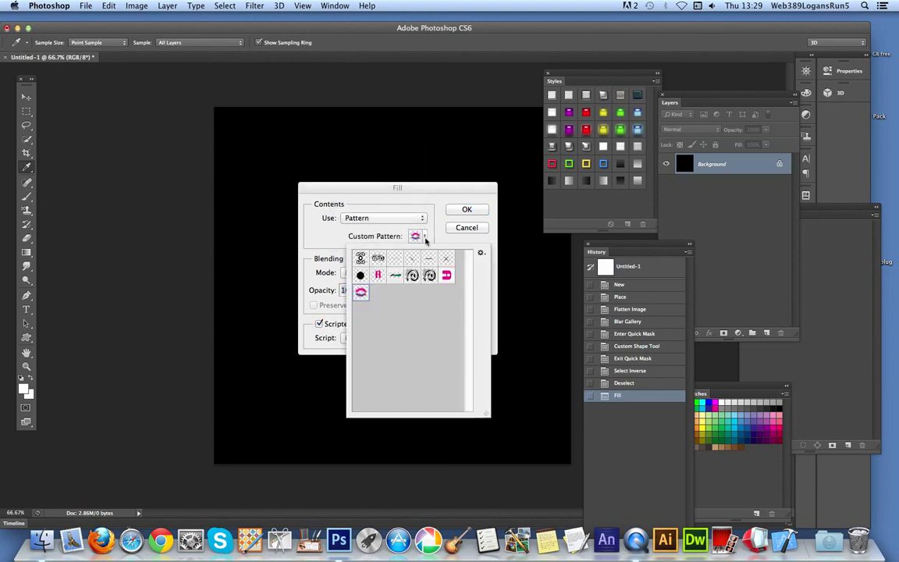
pyautogui.click(482, 255)
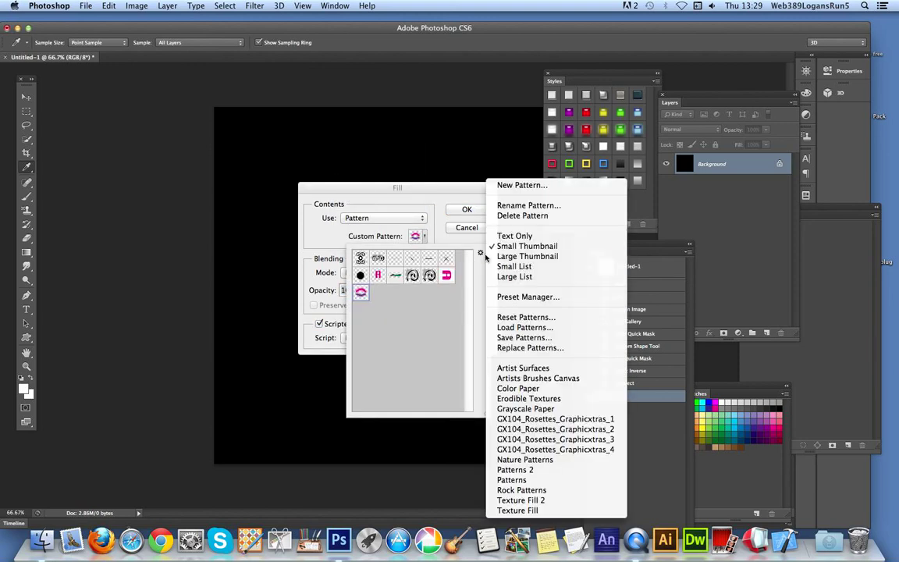
pyautogui.click(545, 372)
pyautogui.click(413, 182)
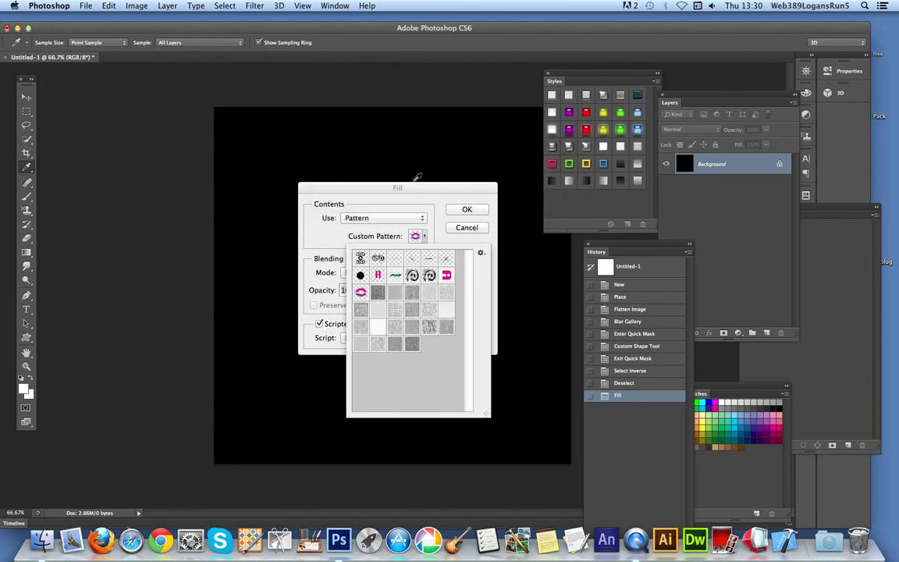
pyautogui.click(378, 293)
pyautogui.click(472, 212)
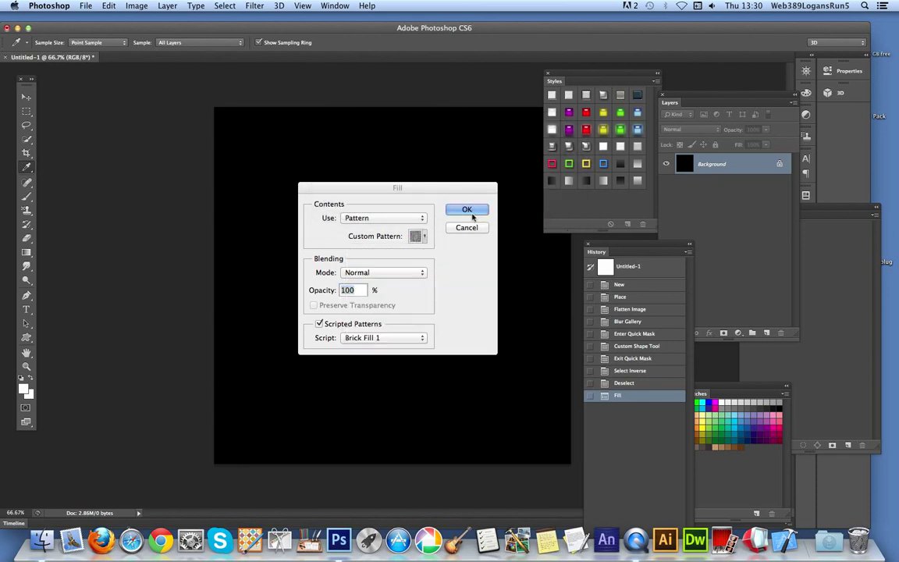
pyautogui.click(468, 210)
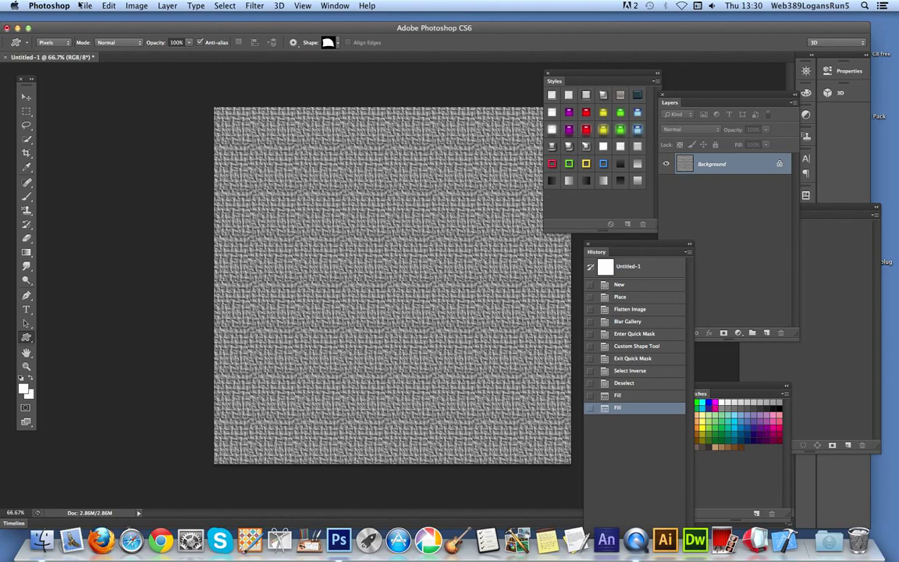
# Step: Paste the cut-out portrait as Layer 1 over the woven texture and nudge it up-left
pyautogui.click(108, 5)
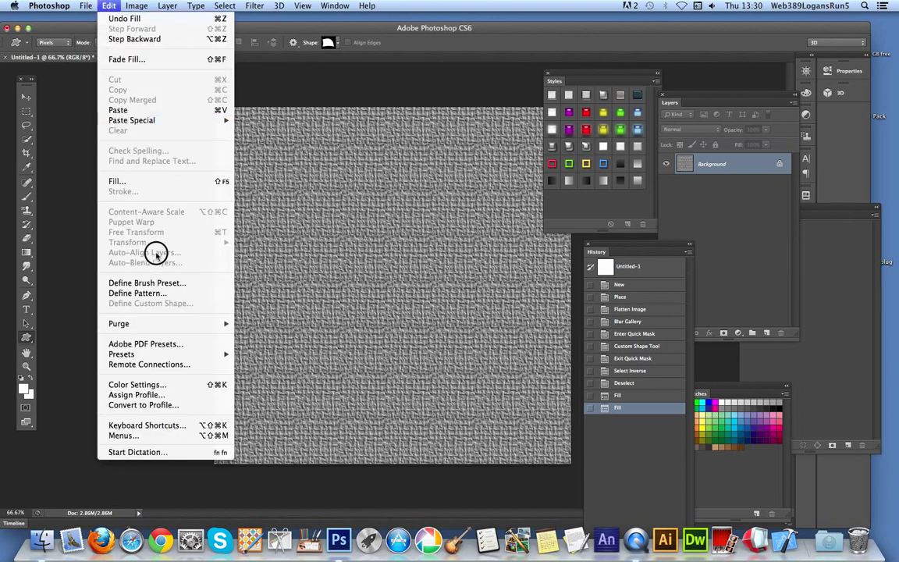
pyautogui.click(146, 110)
pyautogui.click(25, 96)
pyautogui.moveTo(372, 195); pyautogui.dragTo(360, 180)
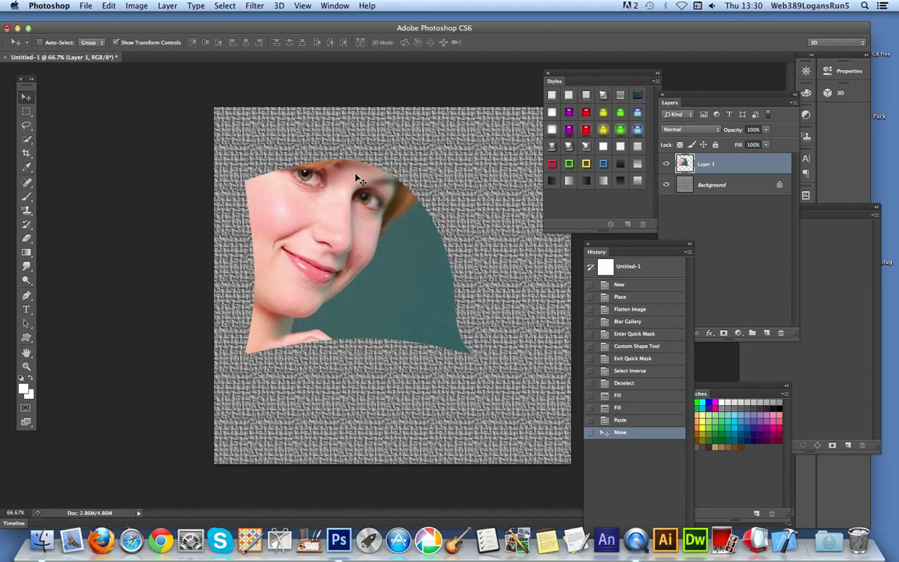
# Step: Add a Bevel & Emboss effect to Layer 1 with increased depth
pyautogui.click(170, 6)
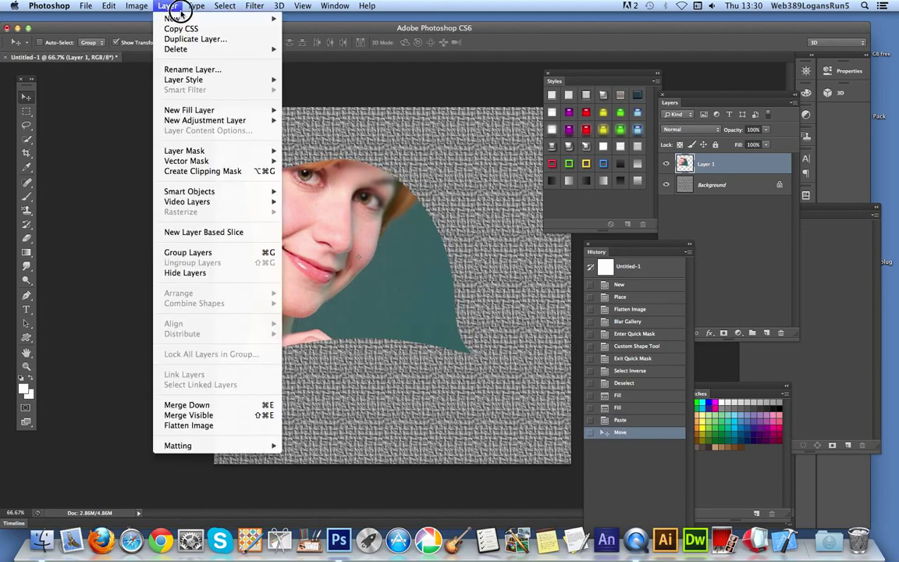
pyautogui.moveTo(178, 79)
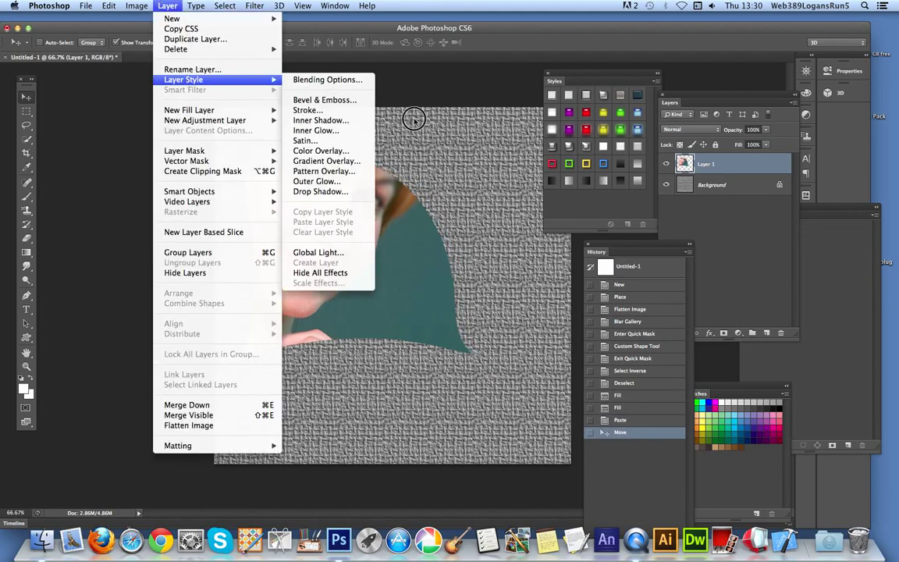
pyautogui.click(316, 101)
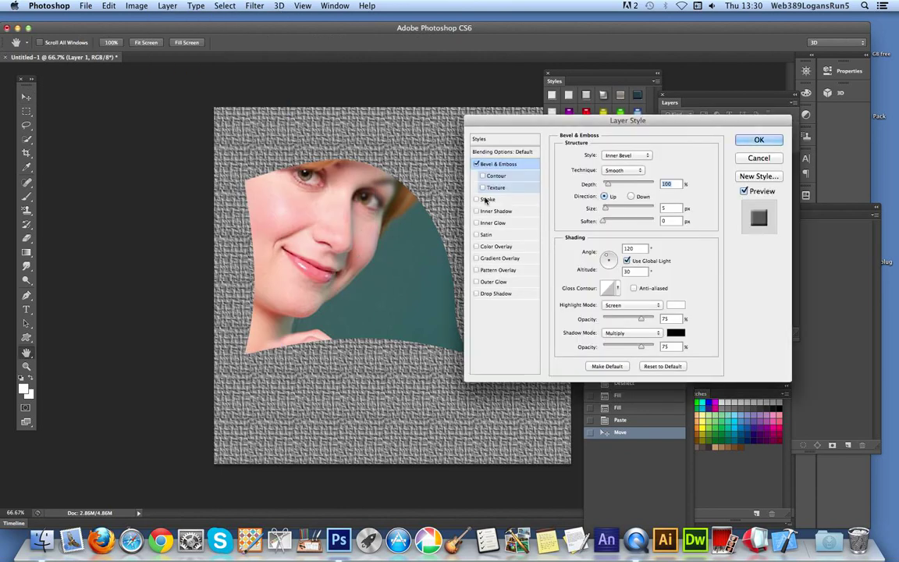
pyautogui.moveTo(608, 184); pyautogui.dragTo(611, 208)
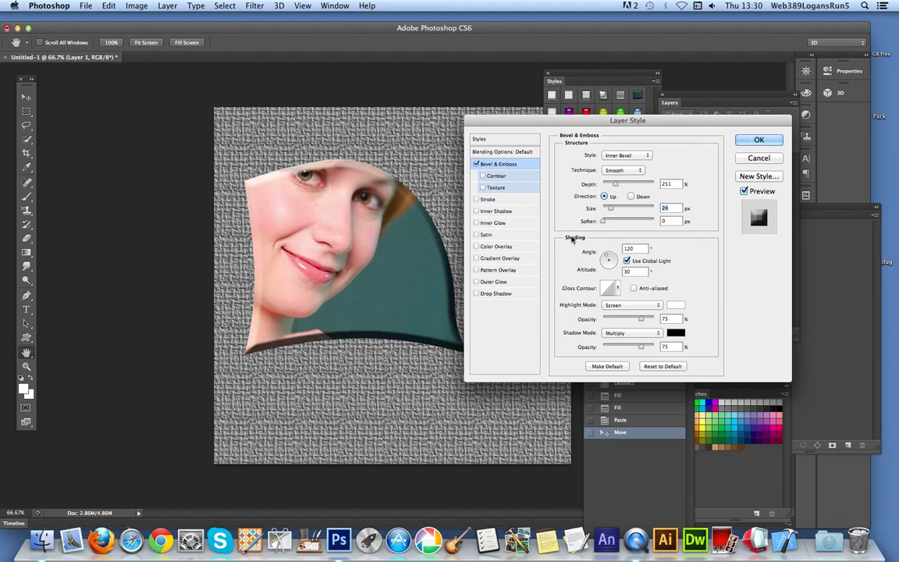
# Step: Add a down-right offset Drop Shadow and an Inner Shadow inside the frame edge, then apply
pyautogui.click(477, 294)
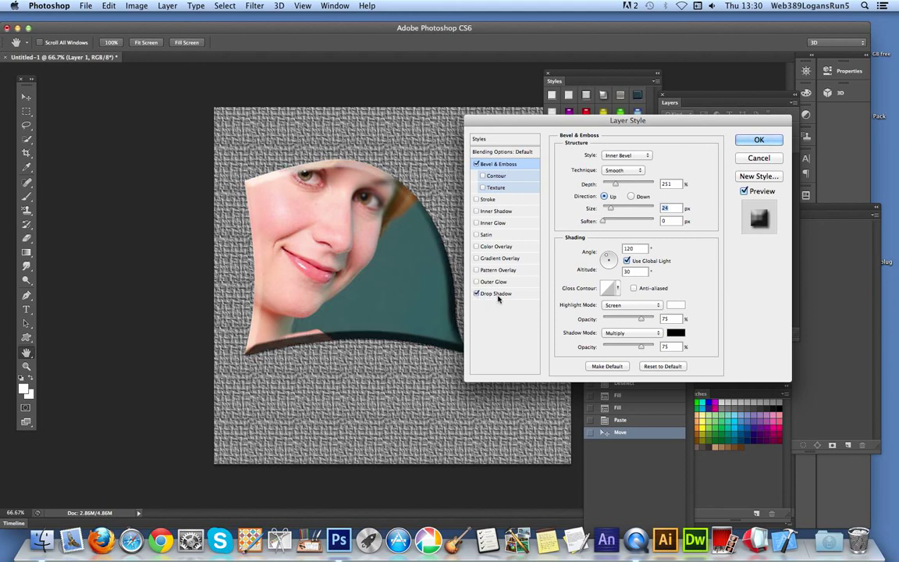
pyautogui.click(499, 295)
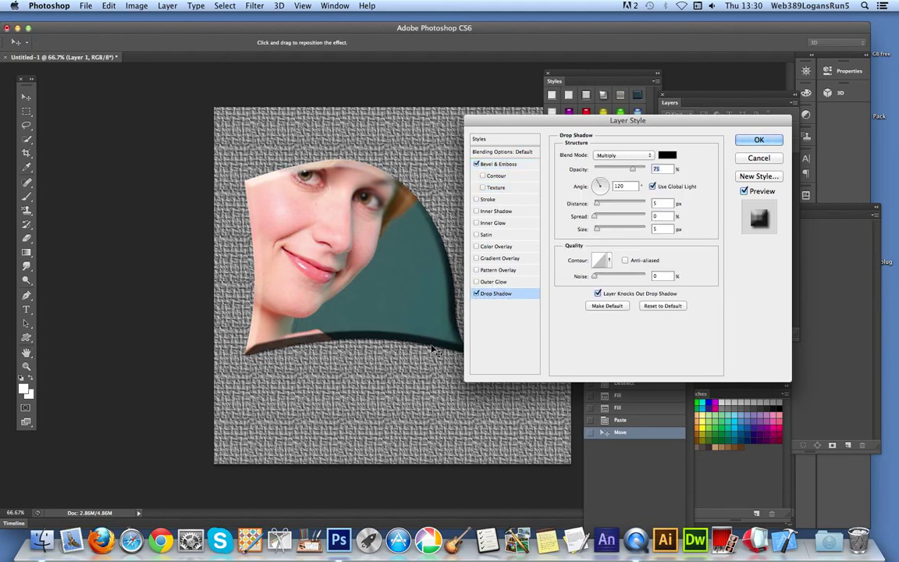
pyautogui.moveTo(394, 312); pyautogui.dragTo(468, 220)
pyautogui.click(477, 211)
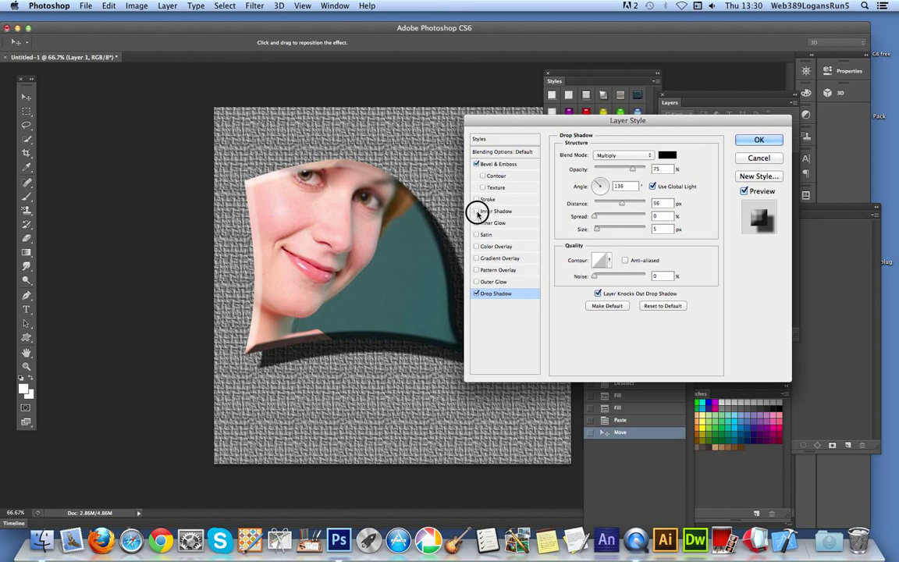
pyautogui.moveTo(410, 232); pyautogui.dragTo(412, 232)
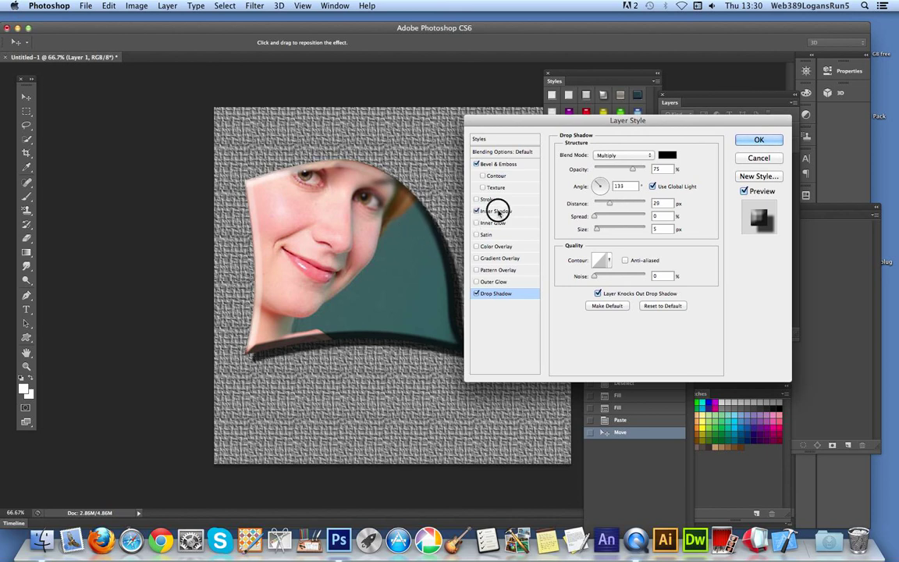
pyautogui.click(500, 211)
pyautogui.moveTo(369, 206); pyautogui.dragTo(384, 192)
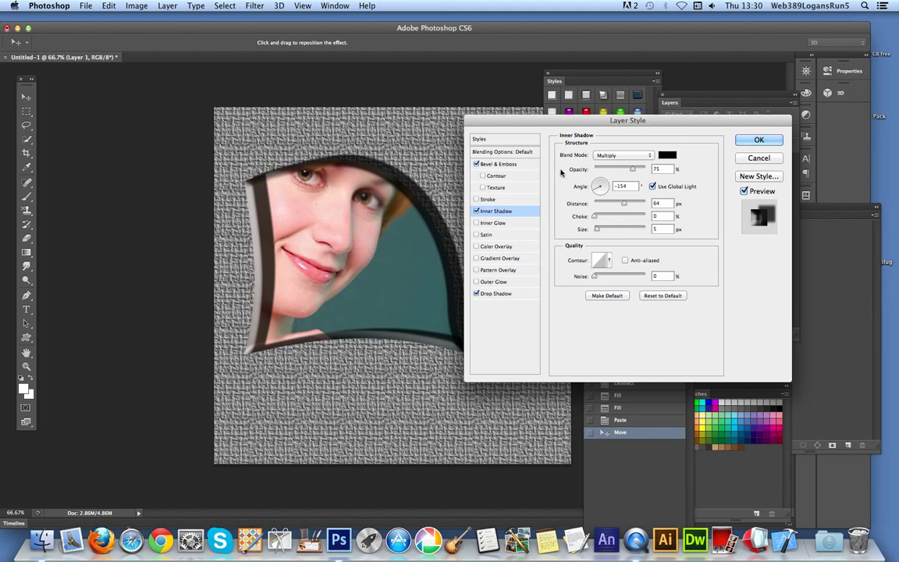
pyautogui.click(759, 140)
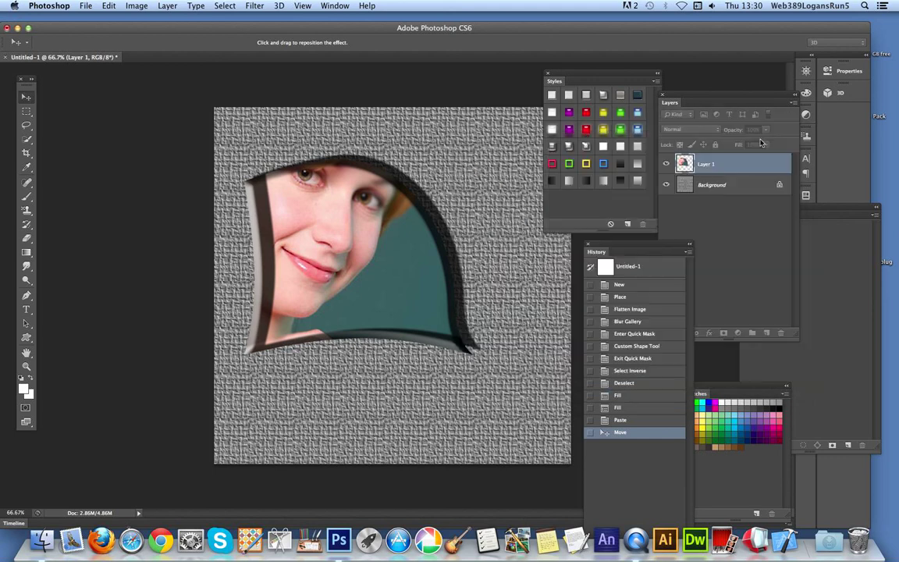
pyautogui.click(109, 5)
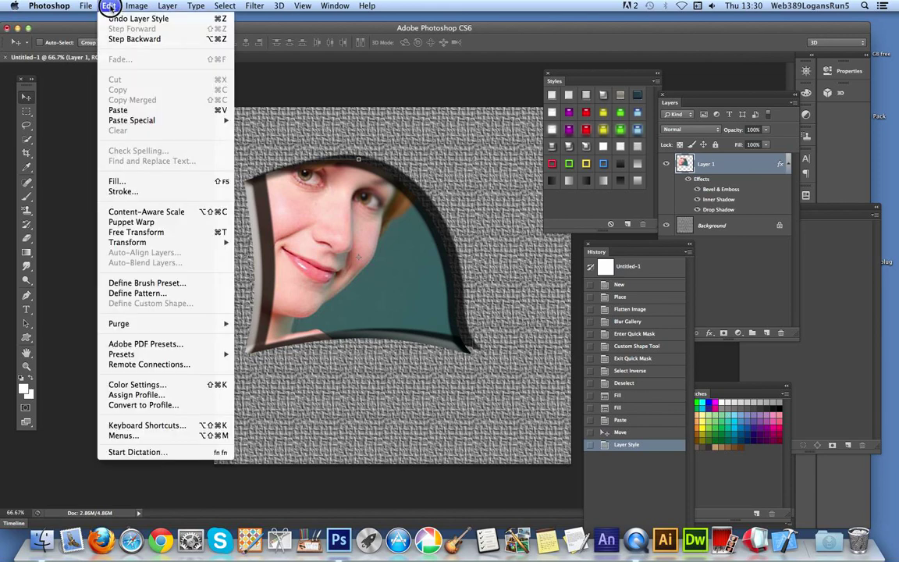
# Step: Paste a second portrait as Layer 2, scaled to about 73% and rotated 43.7°, over the first frame
pyautogui.click(142, 115)
pyautogui.moveTo(350, 217); pyautogui.dragTo(456, 299)
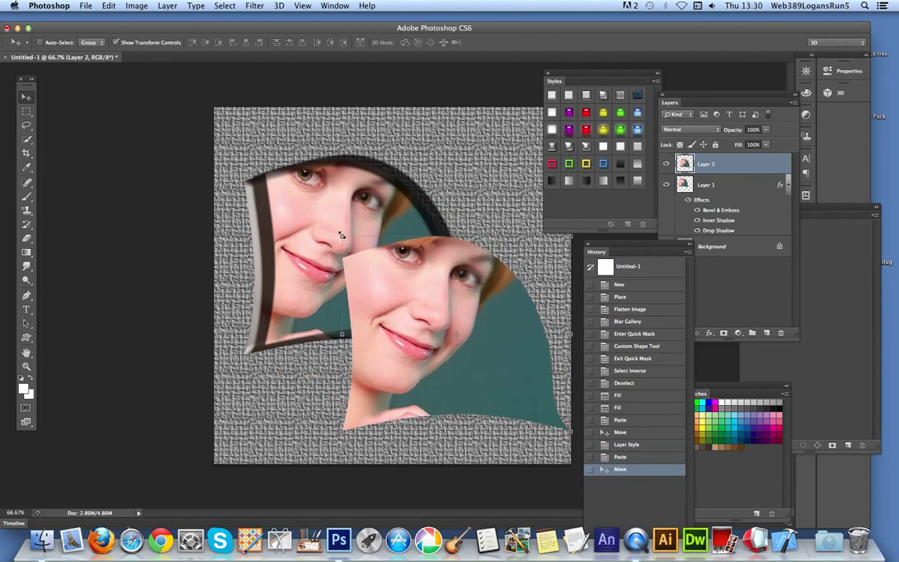
pyautogui.moveTo(344, 236); pyautogui.dragTo(478, 259)
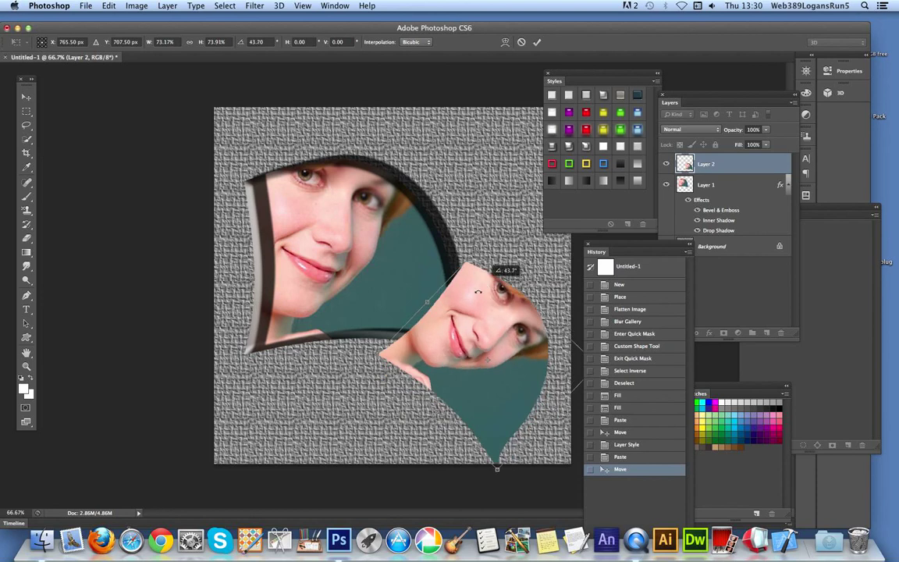
pyautogui.moveTo(435, 308)
pyautogui.mouseDown()
pyautogui.moveTo(418, 288)
pyautogui.moveTo(422, 275)
pyautogui.moveTo(428, 295)
pyautogui.mouseUp()
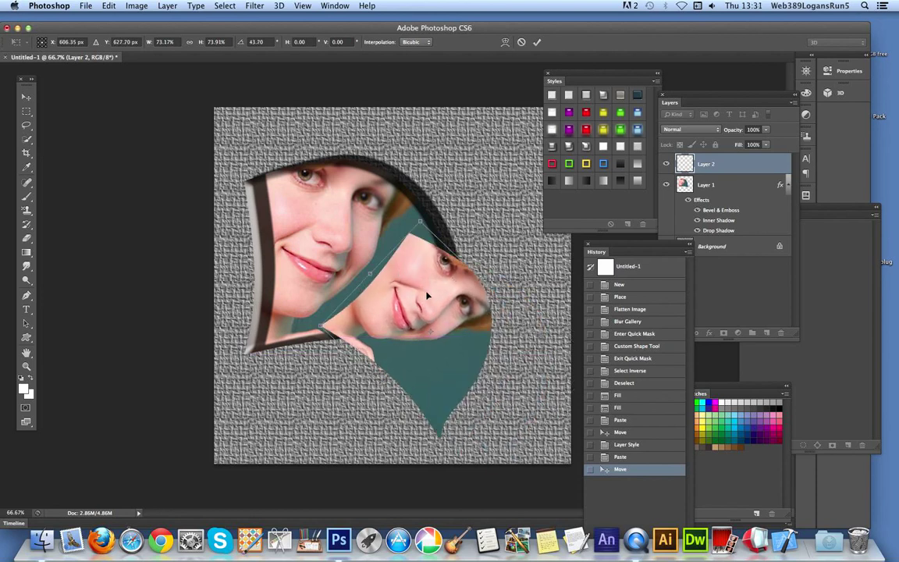
pyautogui.press('Return')
# Step: Give Layer 2 an Inner Shadow at 75% opacity, 121° angle and 44 px distance
pyautogui.click(168, 5)
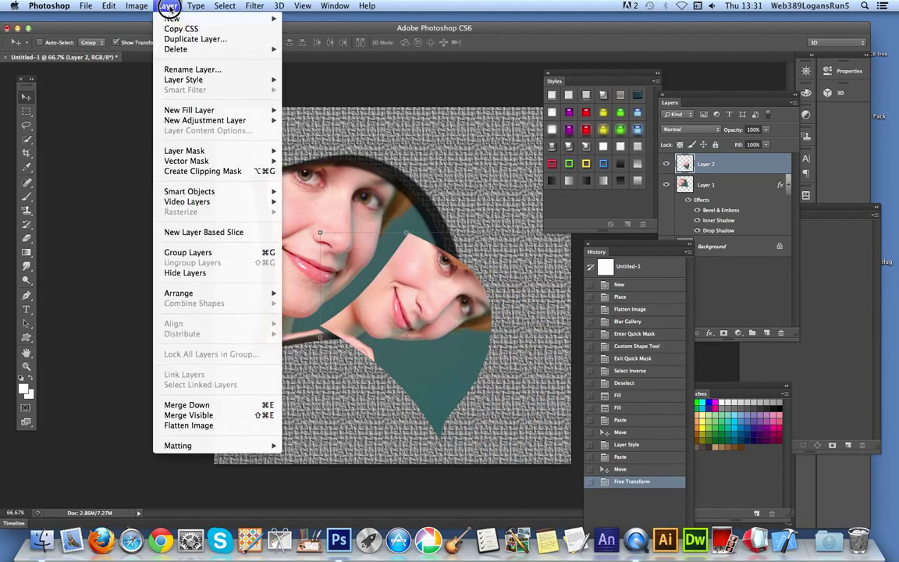
pyautogui.moveTo(184, 79)
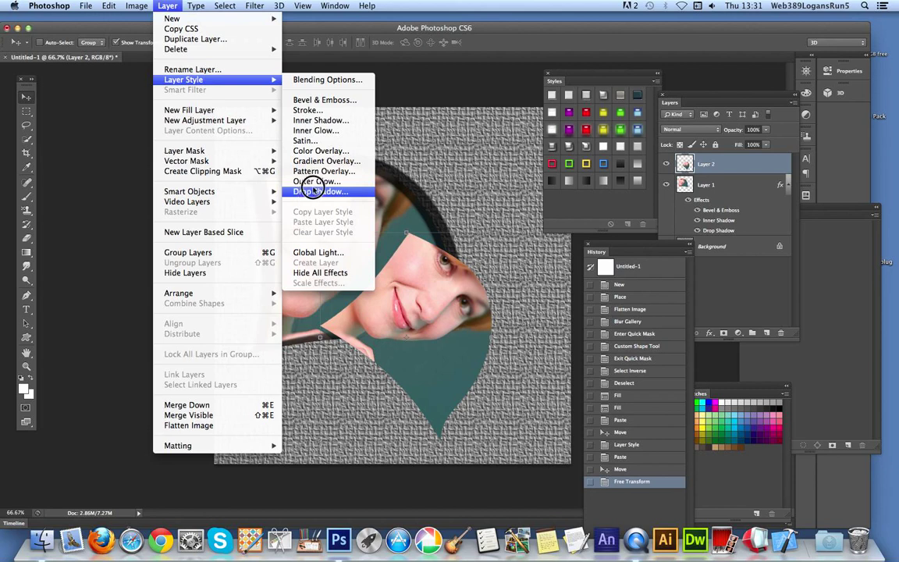
pyautogui.press('Escape')
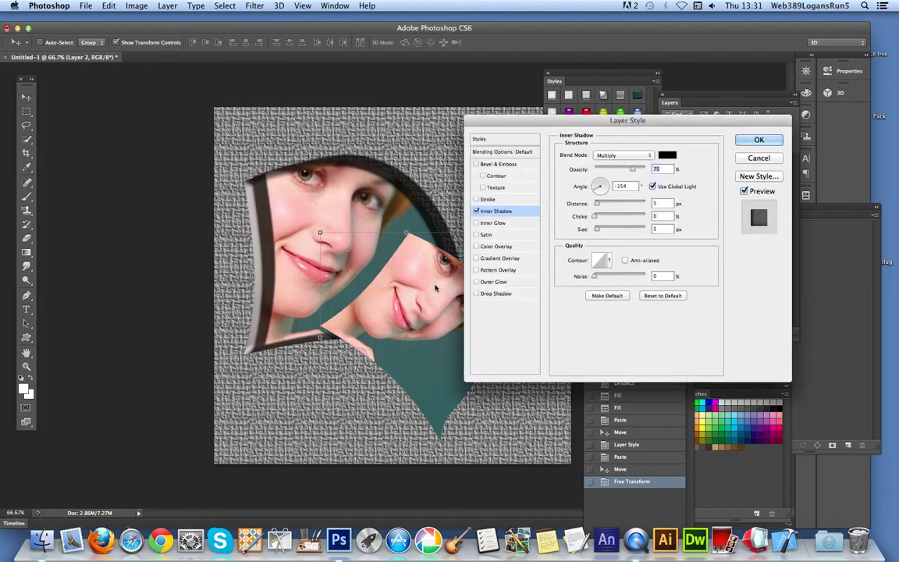
pyautogui.moveTo(433, 293)
pyautogui.mouseDown()
pyautogui.moveTo(432, 284)
pyautogui.moveTo(441, 308)
pyautogui.mouseUp()
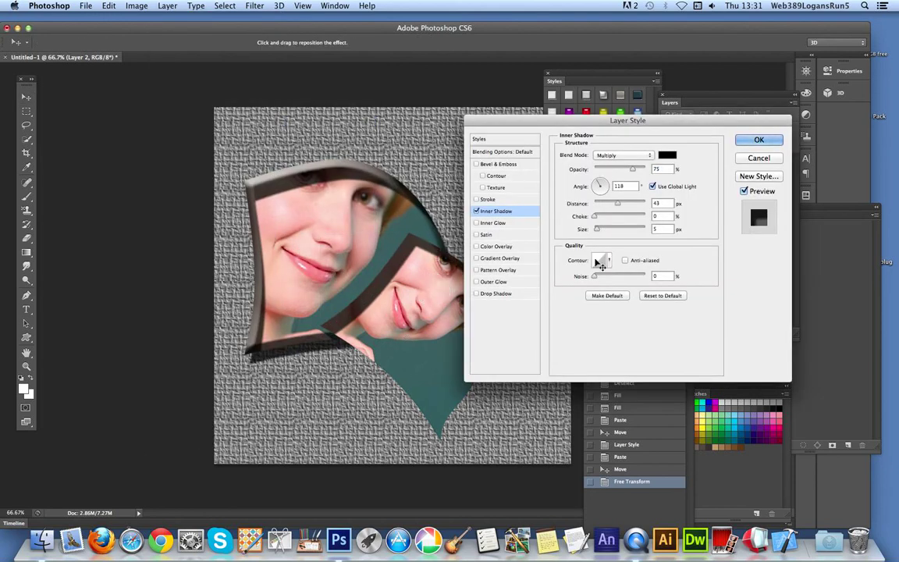
pyautogui.click(755, 139)
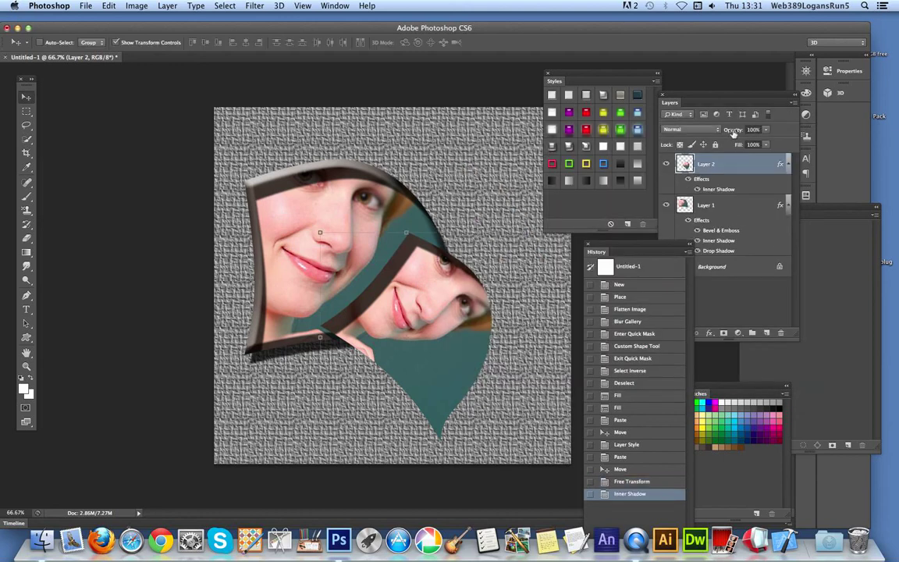